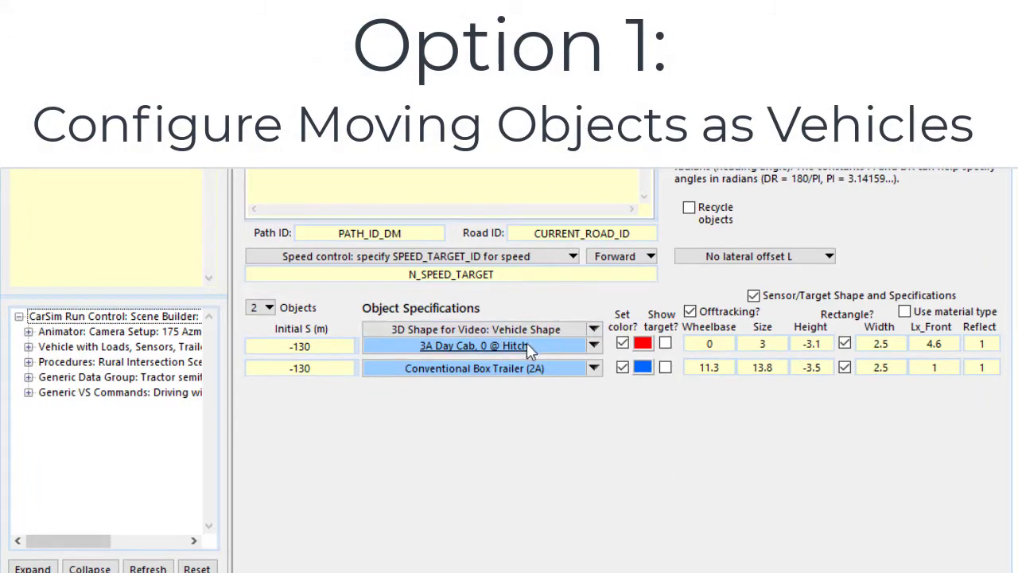
Inspect the 3A Day Cab, 0 @ Hitch shape, the moving objects' path ID, and the Rural Intersection Turn Right (Truck) target speed
click(527, 347)
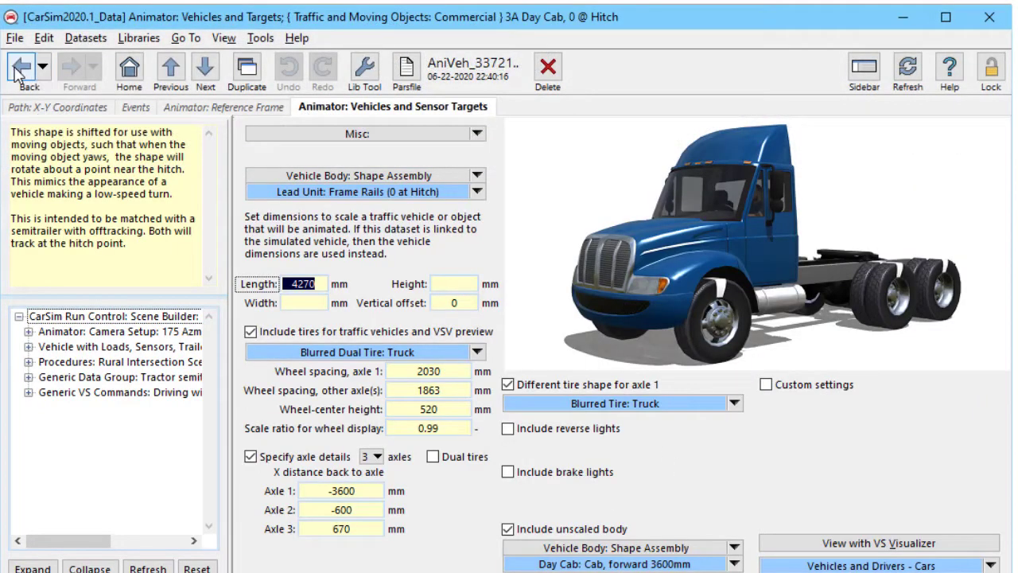
click(21, 68)
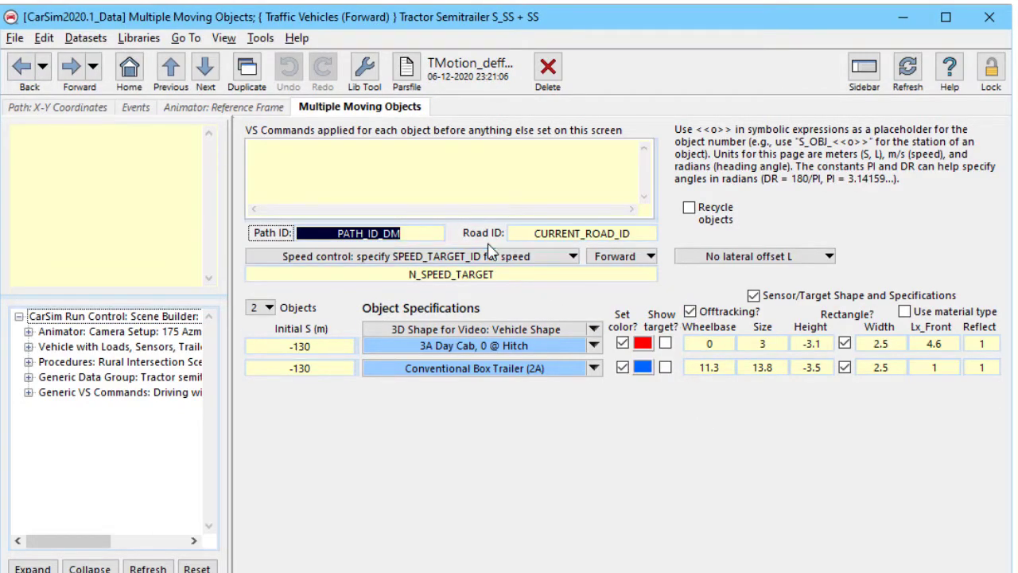
click(417, 232)
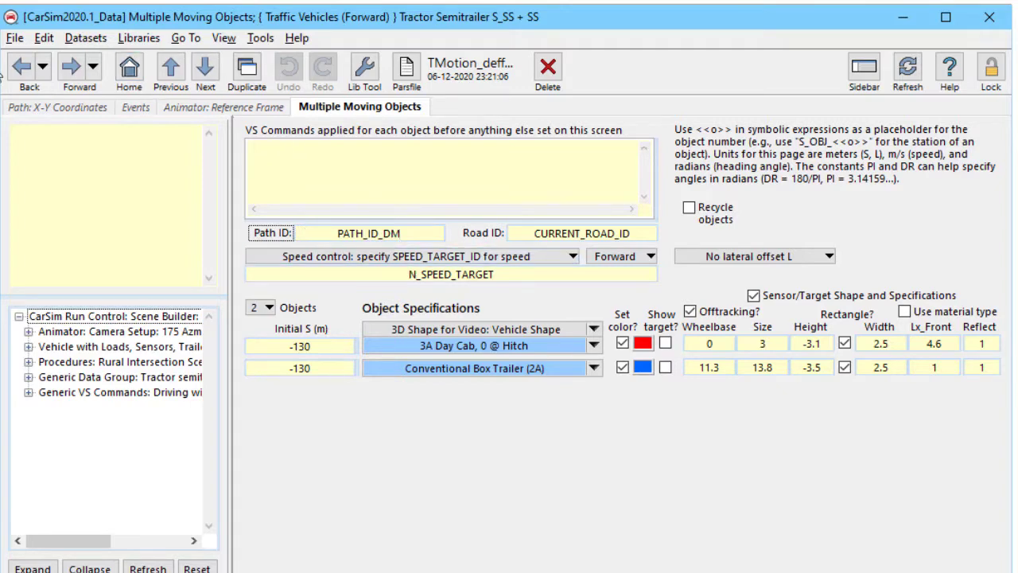
click(21, 70)
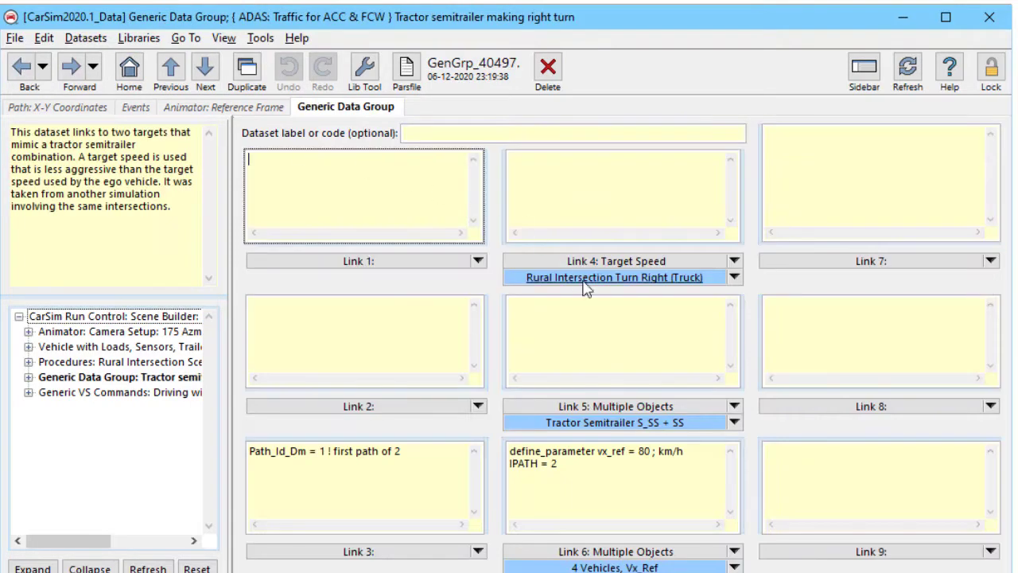
click(626, 275)
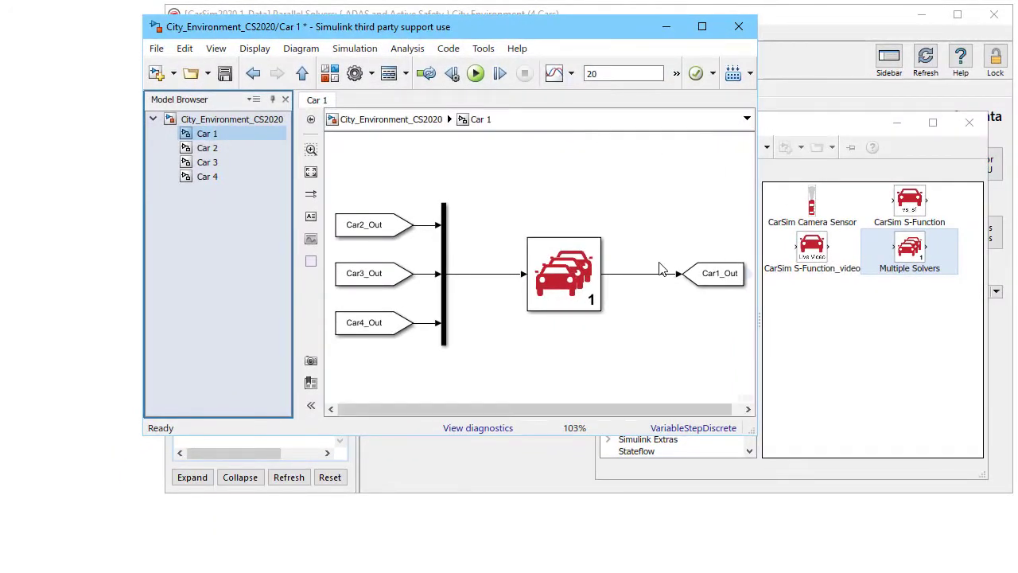
Examine the Multiple Solvers block and its signal connections in the Car 1 to Car 4 subsystems of the Simulink model
click(570, 263)
click(493, 260)
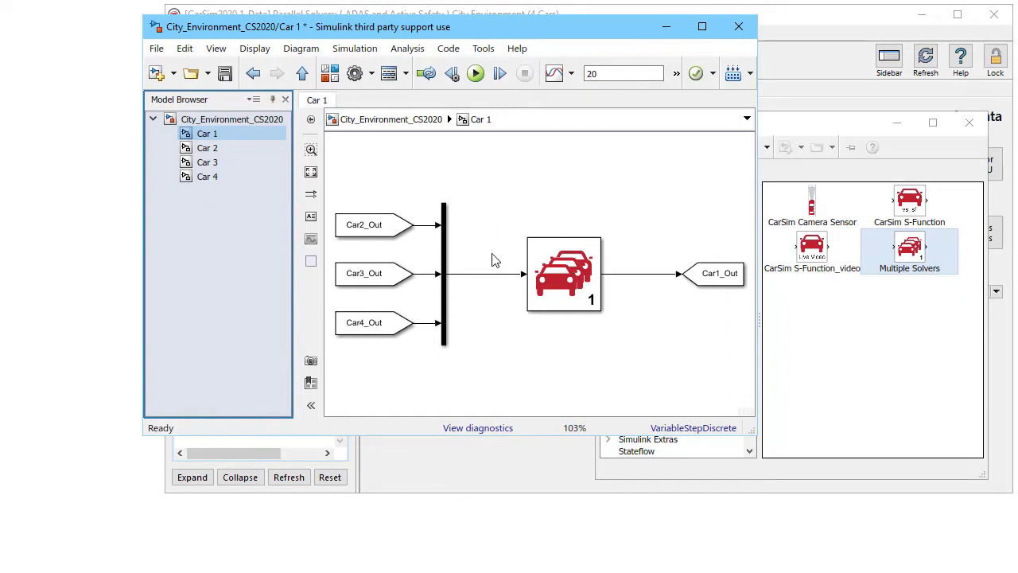
click(208, 148)
click(209, 163)
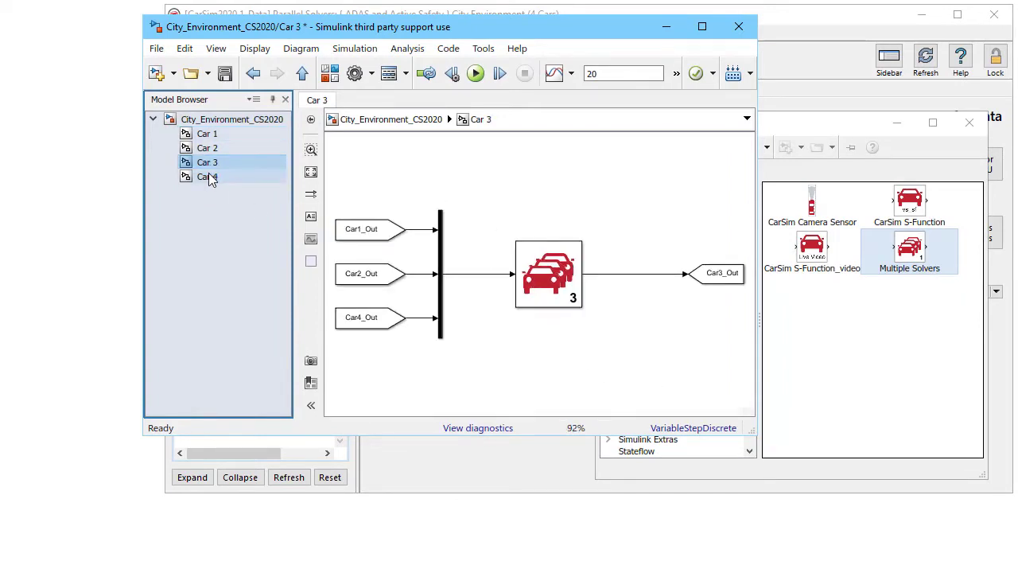
click(209, 176)
click(207, 135)
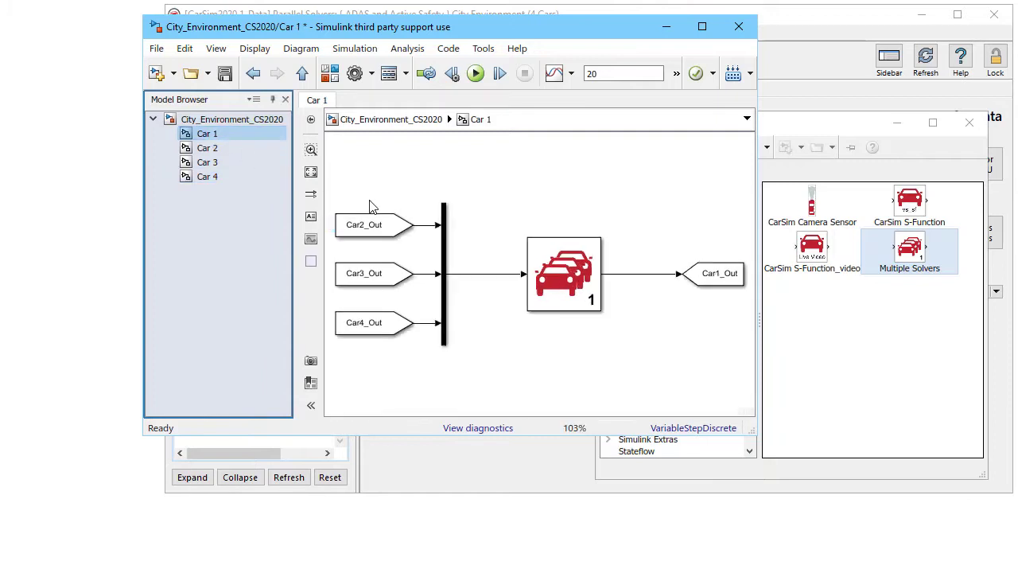
click(500, 340)
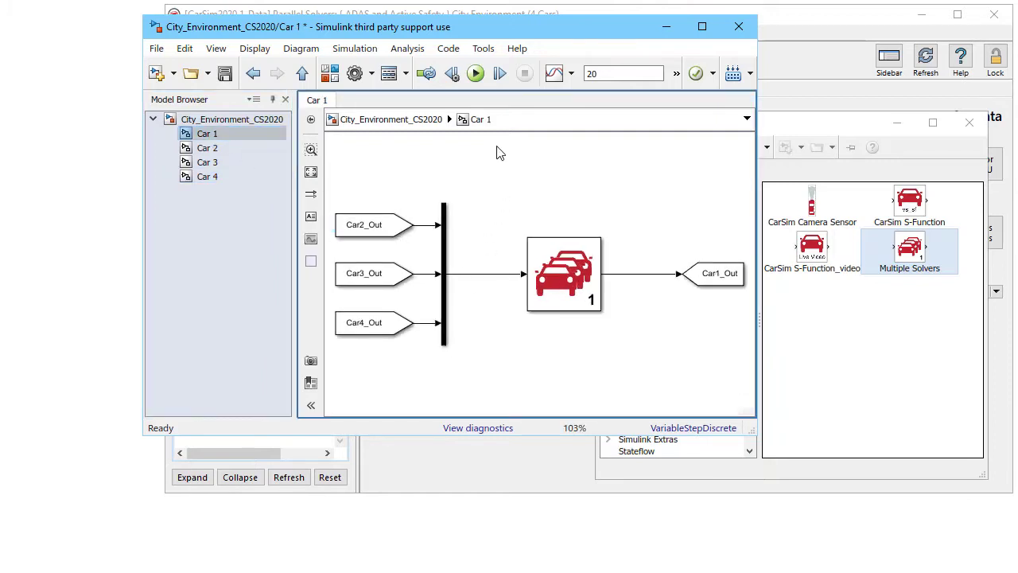
Run the City_Environment_CS2020 simulation and switch to CarSim to play the video for vehicle solver 1
click(476, 74)
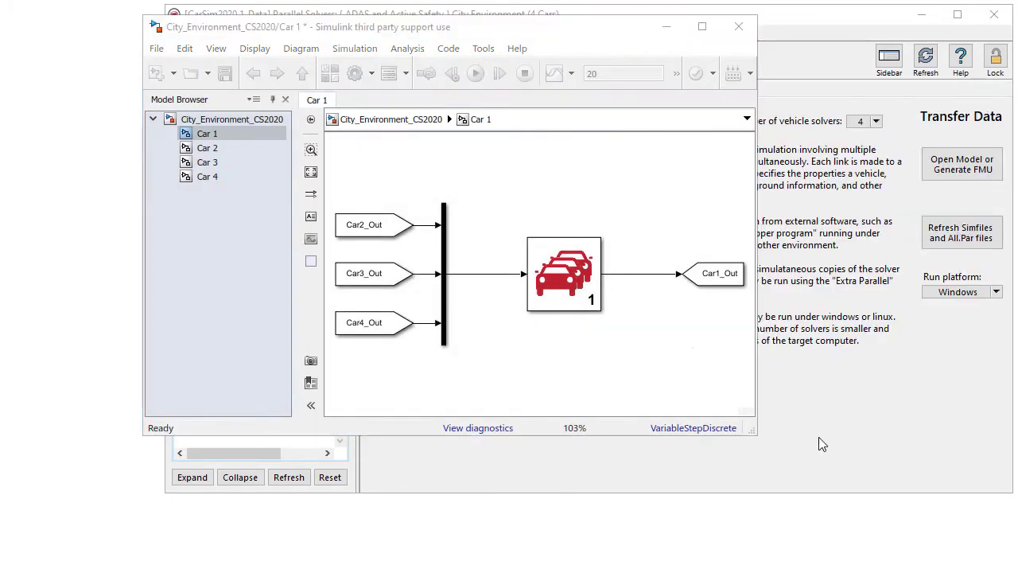
click(820, 439)
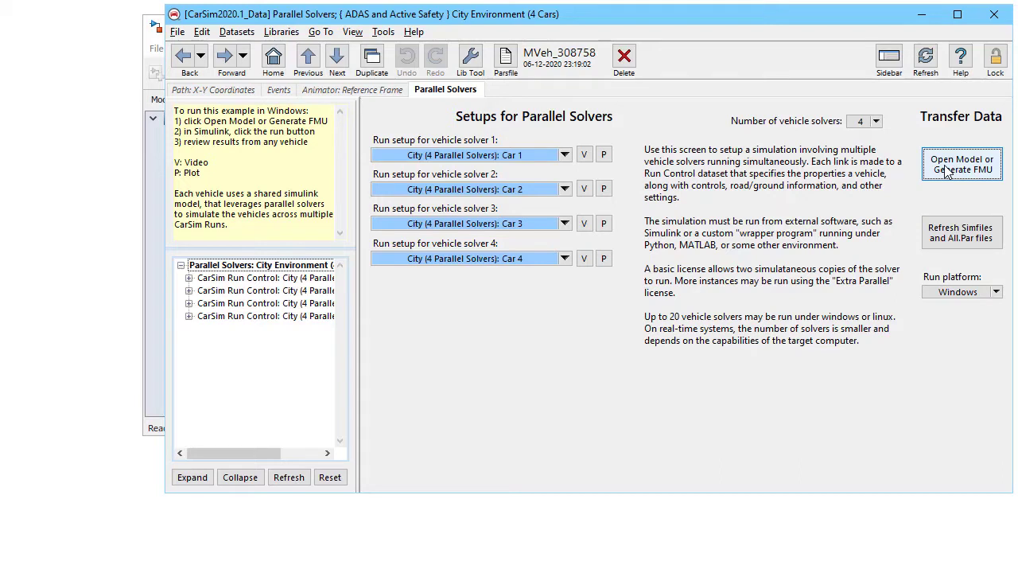
click(585, 155)
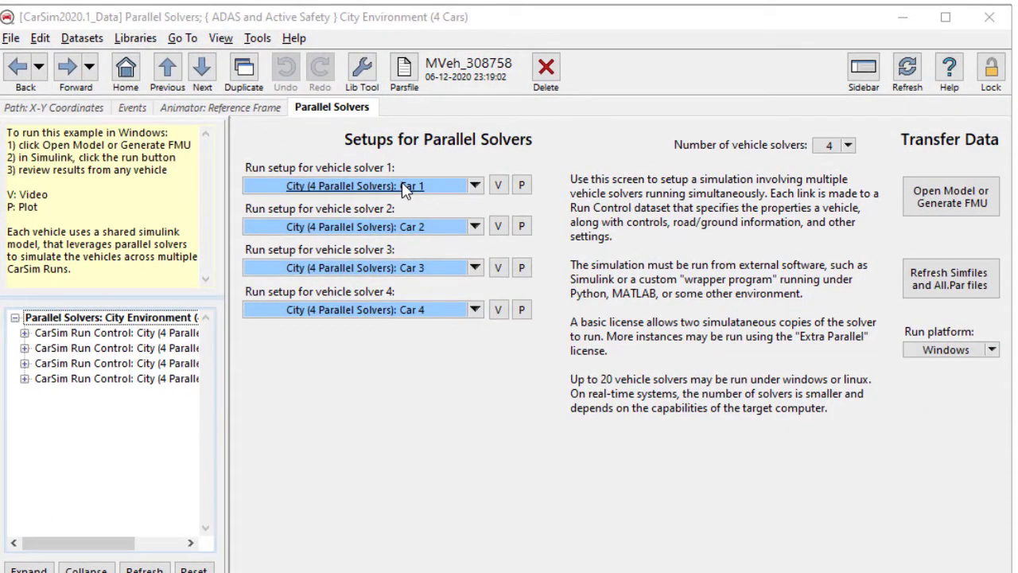
Open the Car 1 run's Autonomous Vehicle Simulink model dataset and review its City Environment: Car Position export channels
click(406, 187)
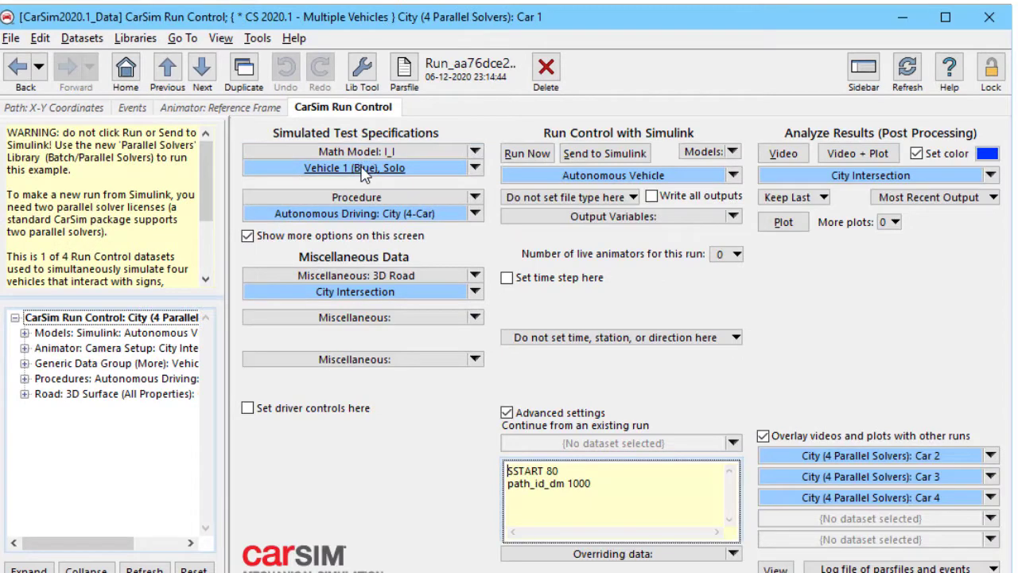
click(594, 176)
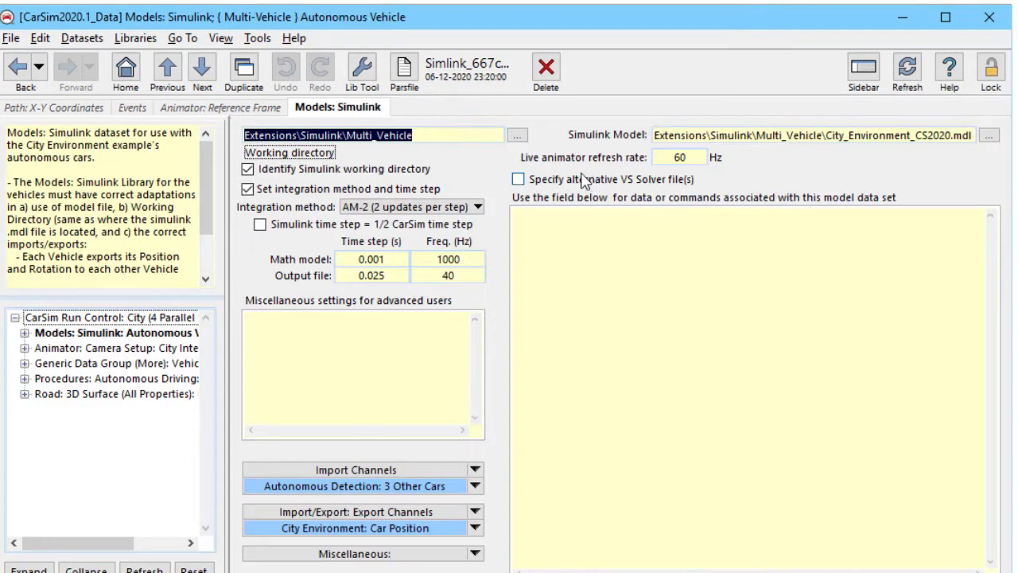
click(420, 379)
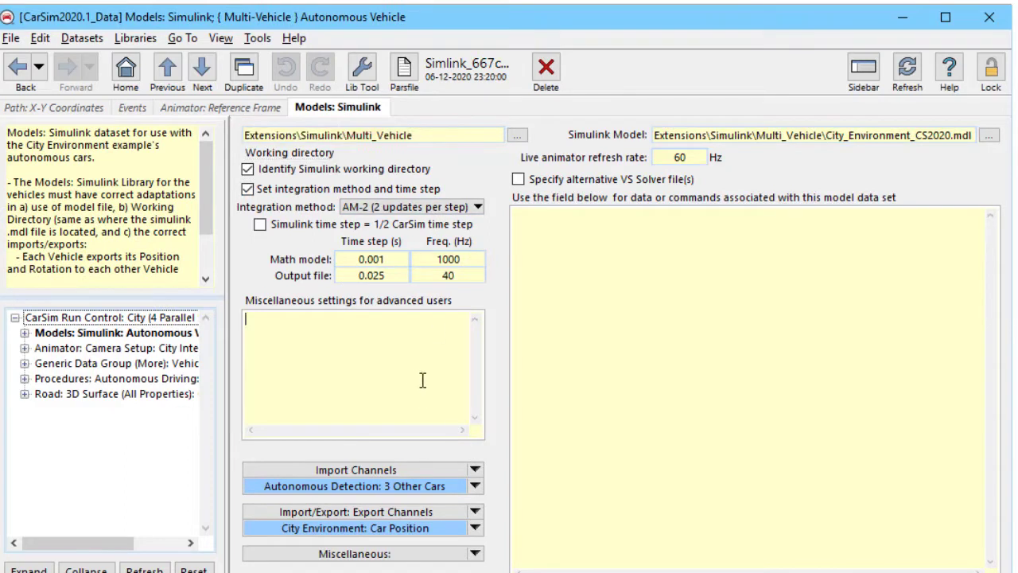
click(423, 531)
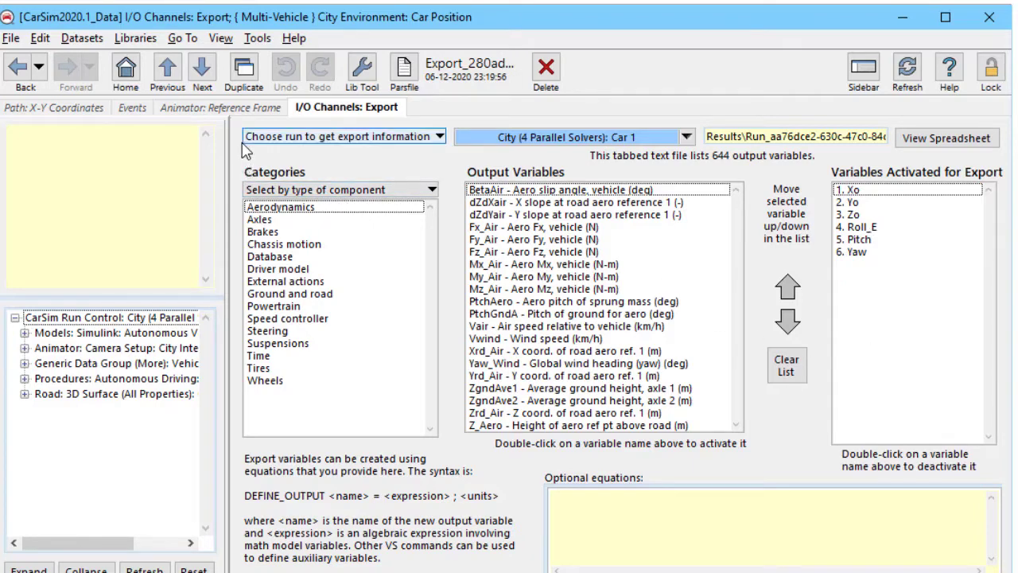
click(18, 67)
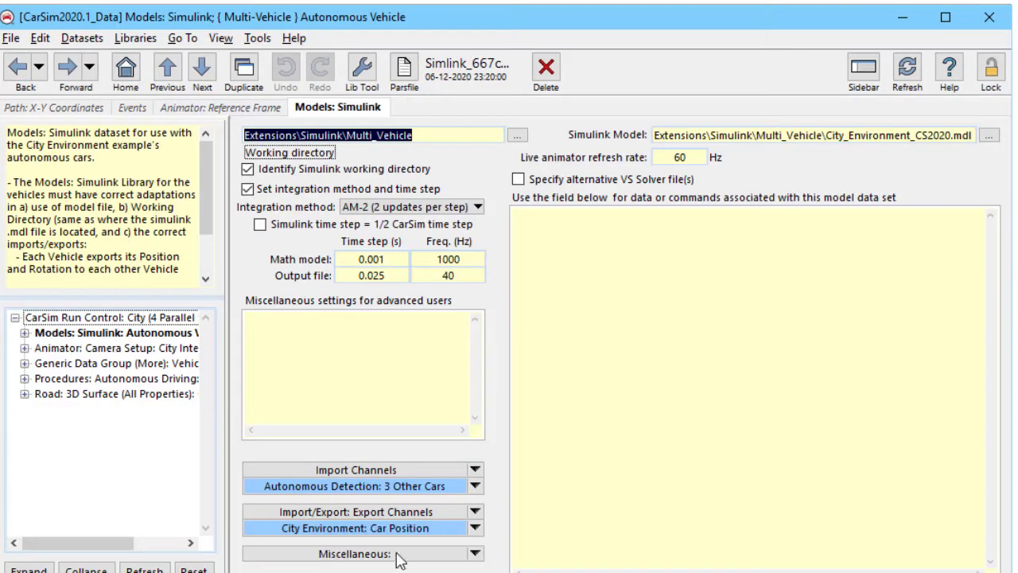
Examine the DEFINE_IMPORT equations in the Autonomous Detection: 3 Other Cars import channels dataset
click(373, 484)
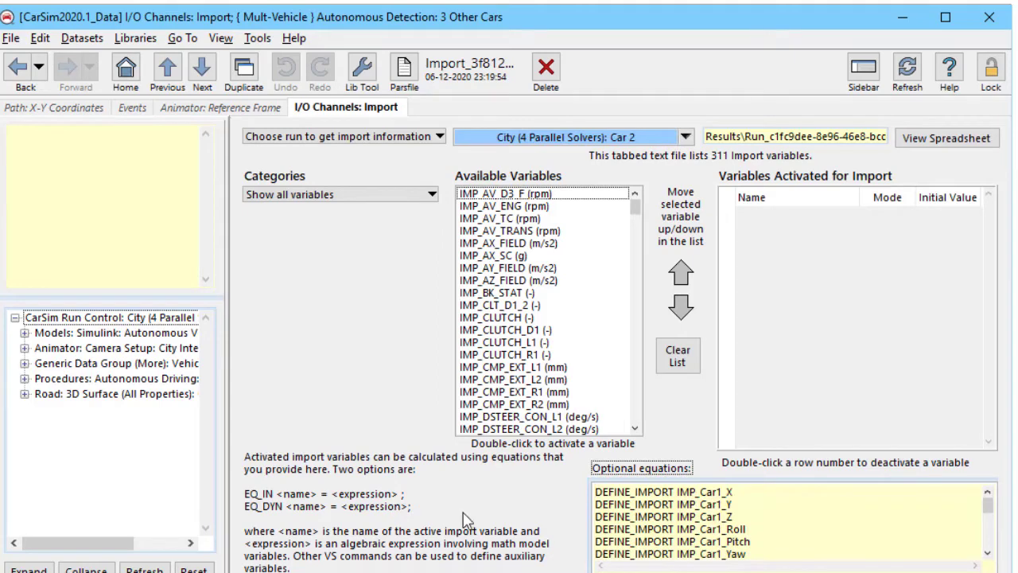
drag(682, 478, 665, 113)
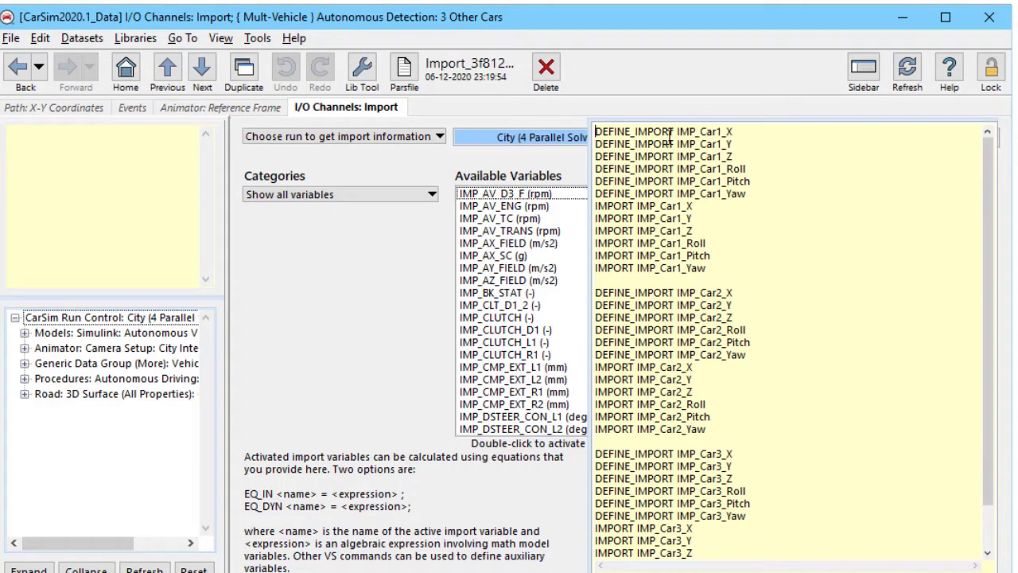
double_click(619, 132)
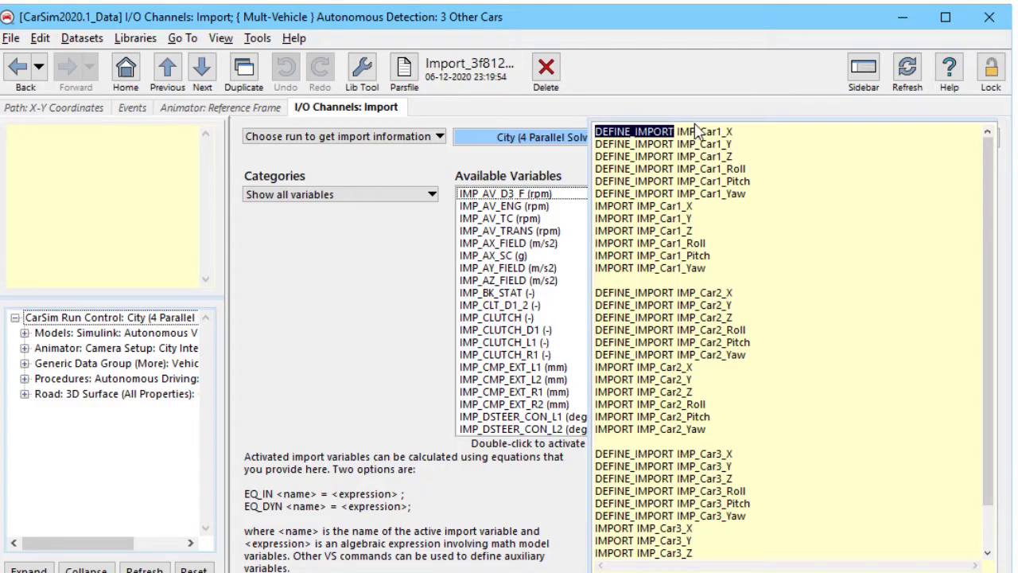
click(748, 130)
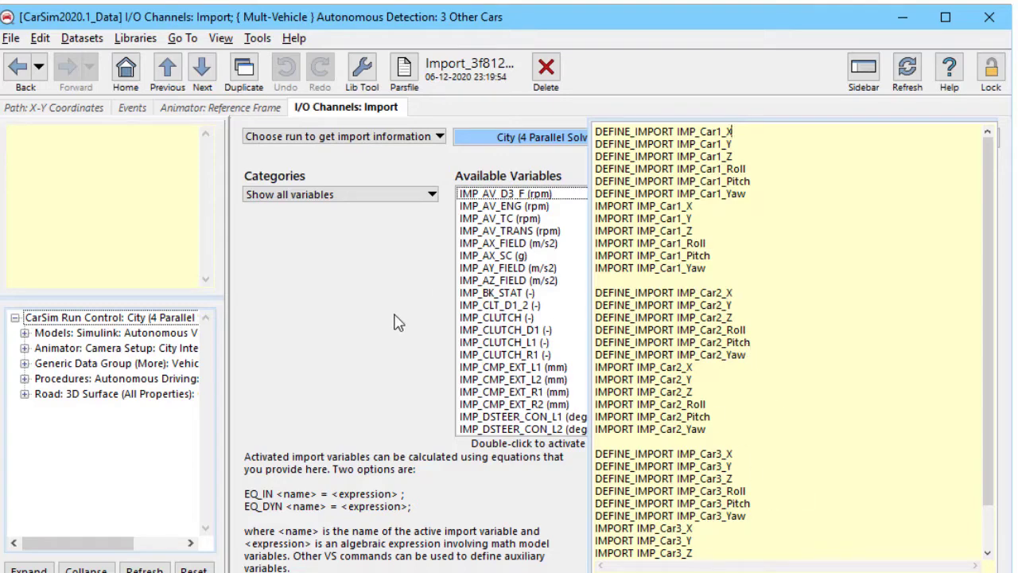
Review the custom settings of City Envt: Car 1 Detect, linked through 3 Other Vehicles in the Car 1 run's procedure
click(110, 318)
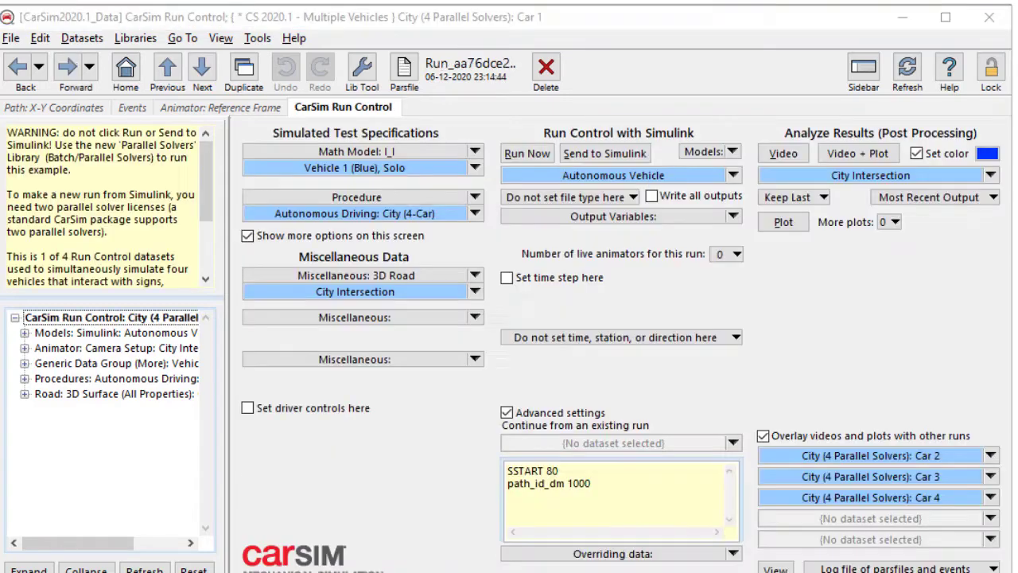
click(387, 216)
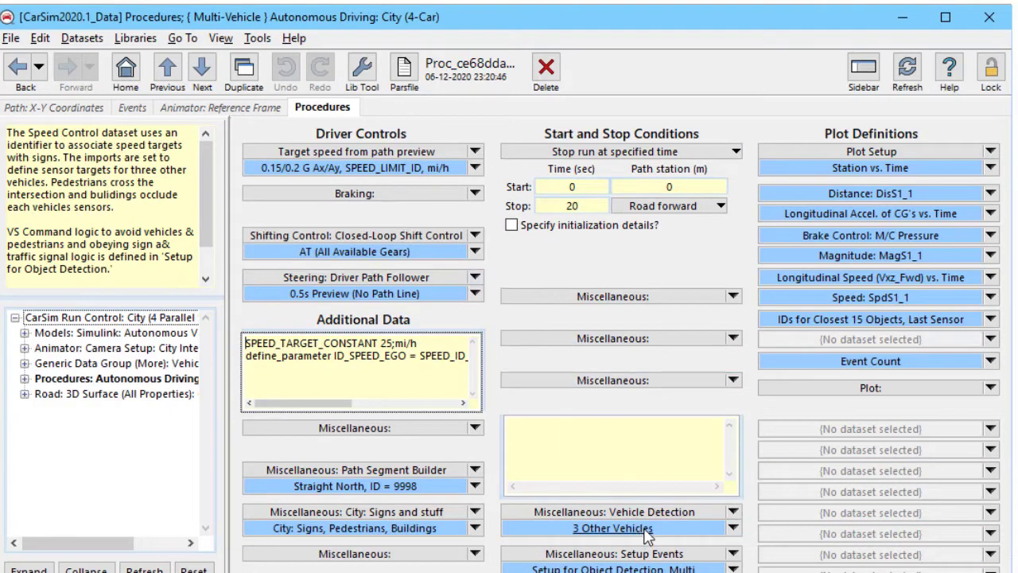
click(646, 529)
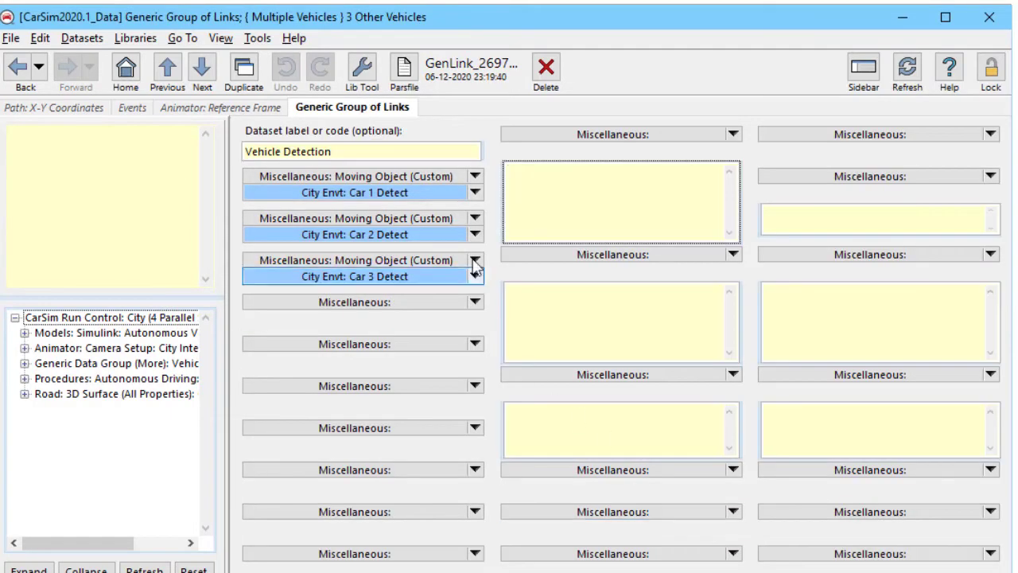
click(427, 196)
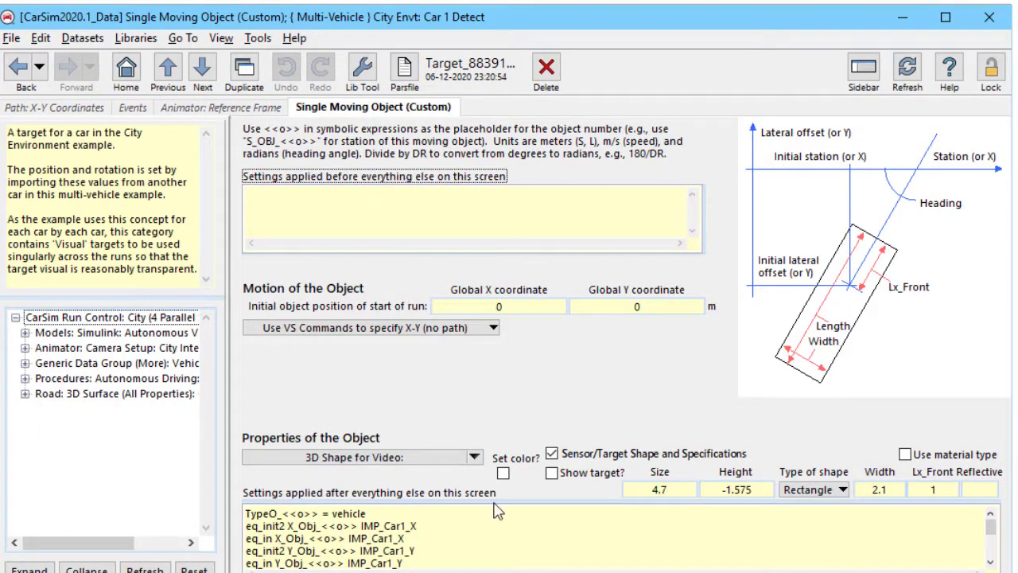
drag(510, 502, 493, 367)
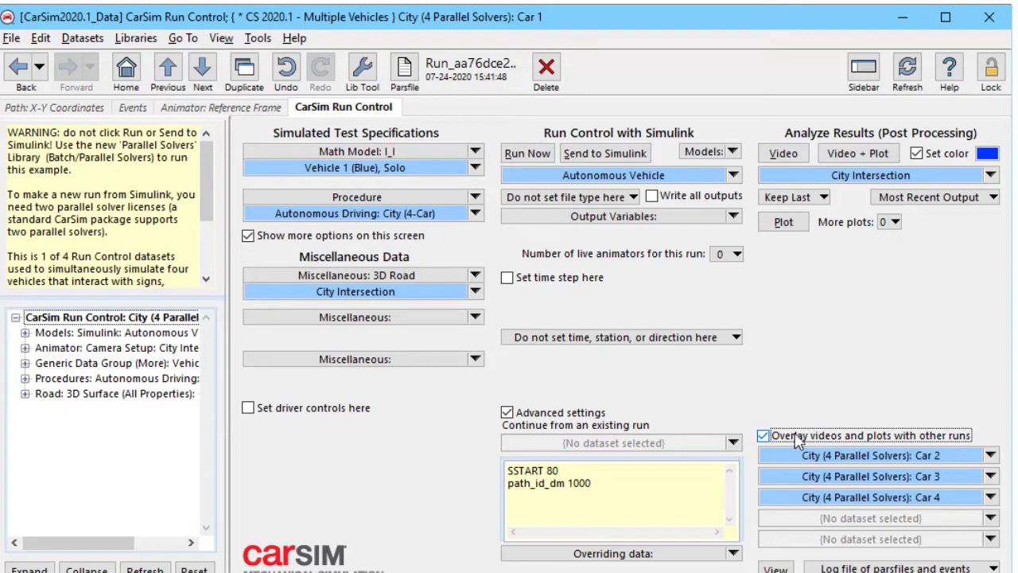
Turn off overlaying videos and plots with other runs for Car 1 and review the animation at different times and playback speeds
click(919, 438)
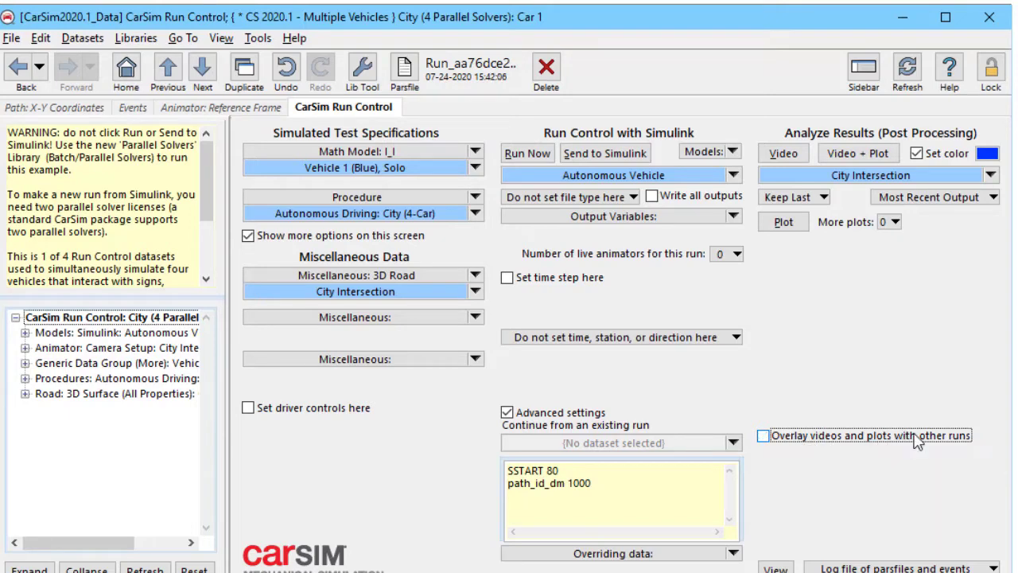
click(784, 154)
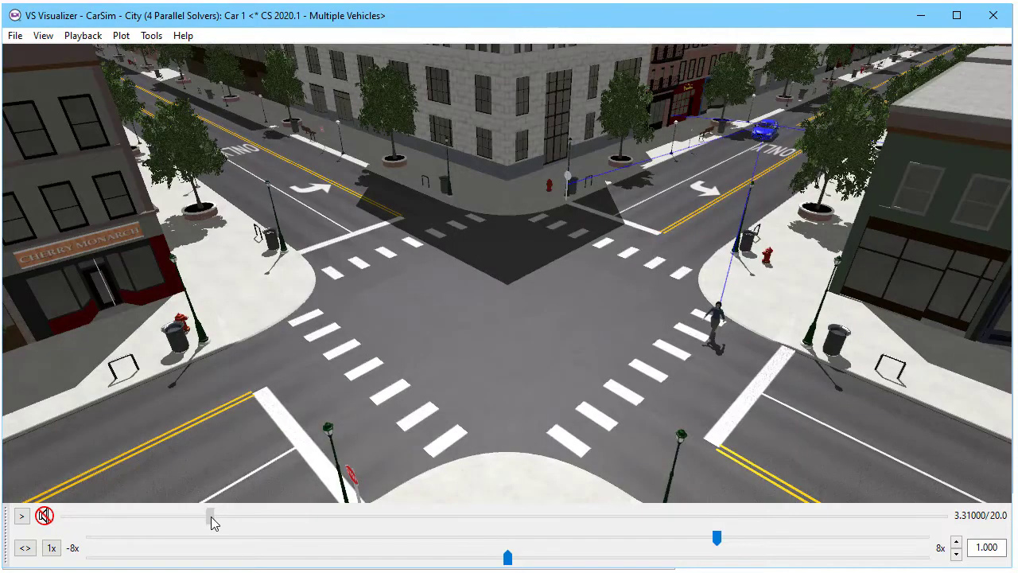
drag(214, 522, 375, 528)
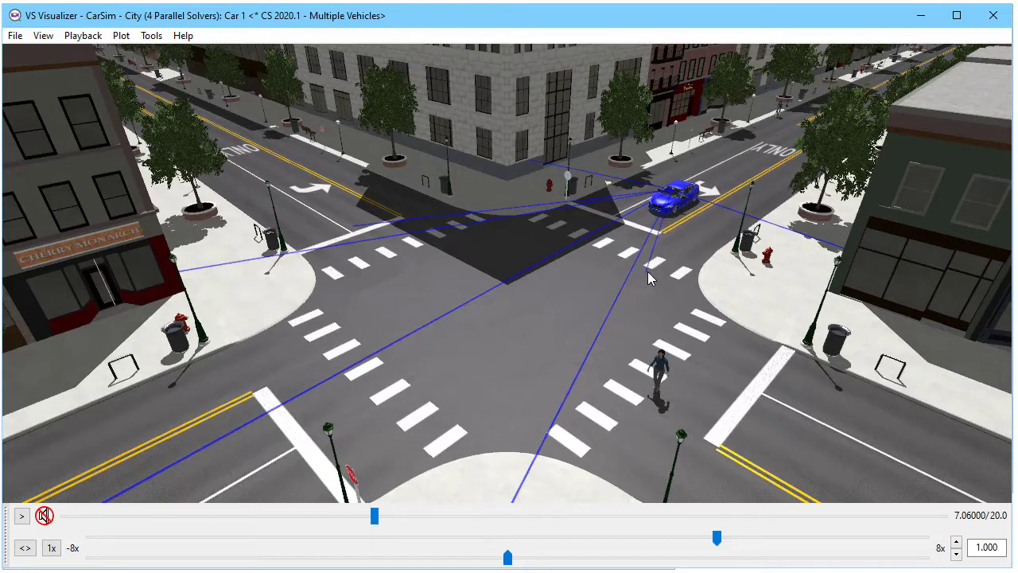
drag(374, 519, 421, 520)
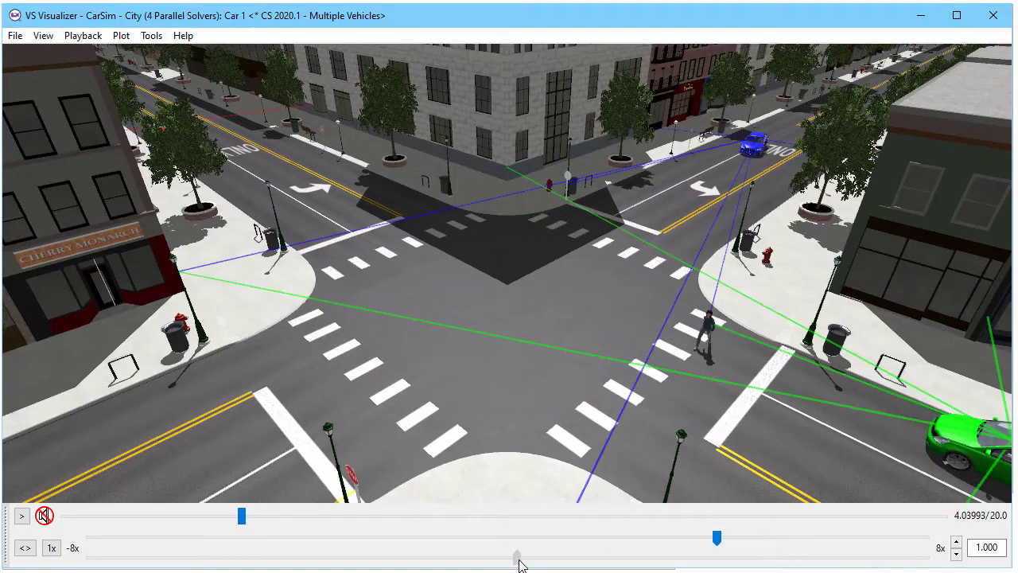
drag(516, 559, 580, 561)
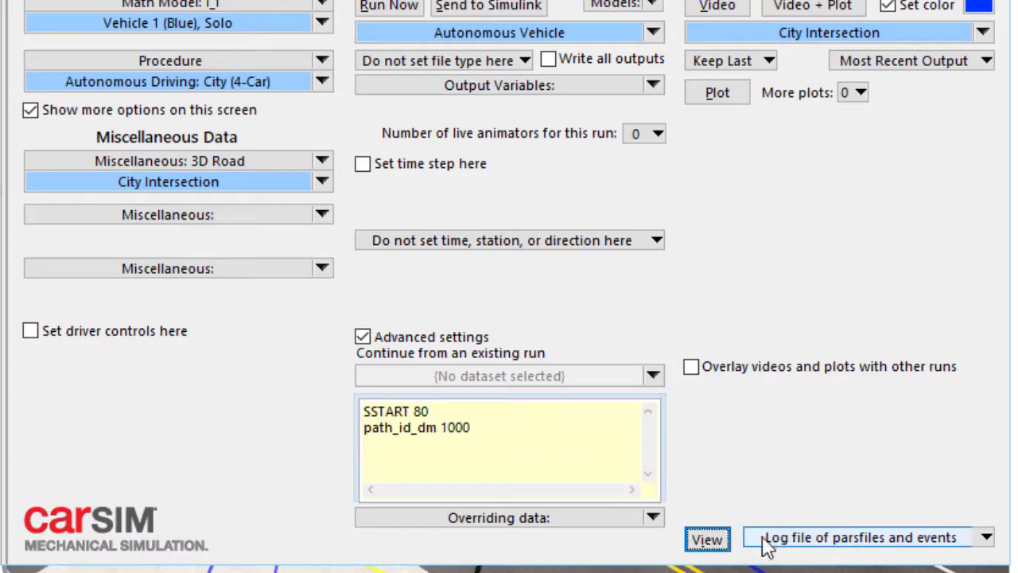
View the log file of parsfiles and events, and inspect the N_VEHICLES and MODEL_LAYOUT entries of LastRun_ECHO.PAR in ConTEXT
click(707, 540)
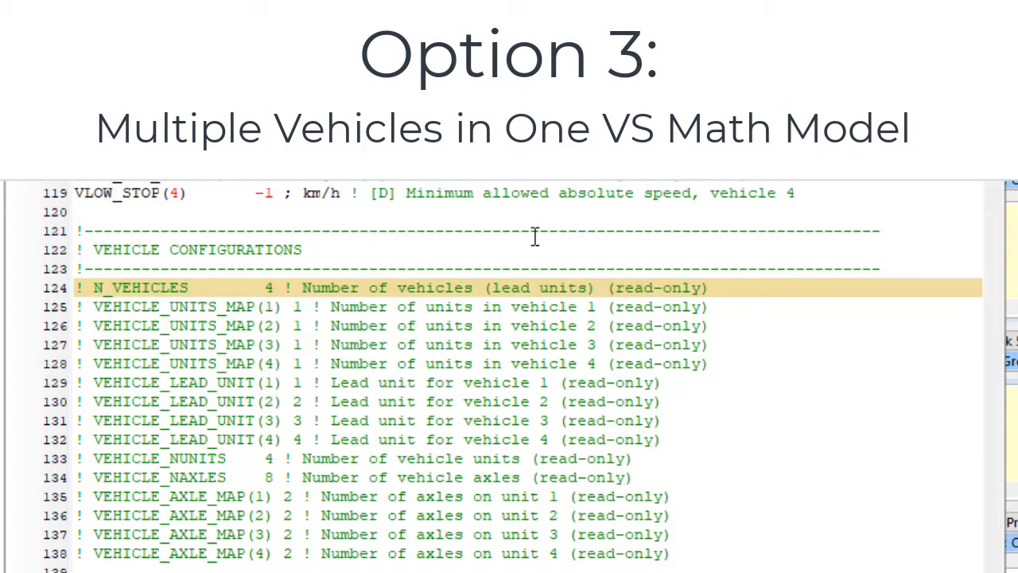
click(209, 251)
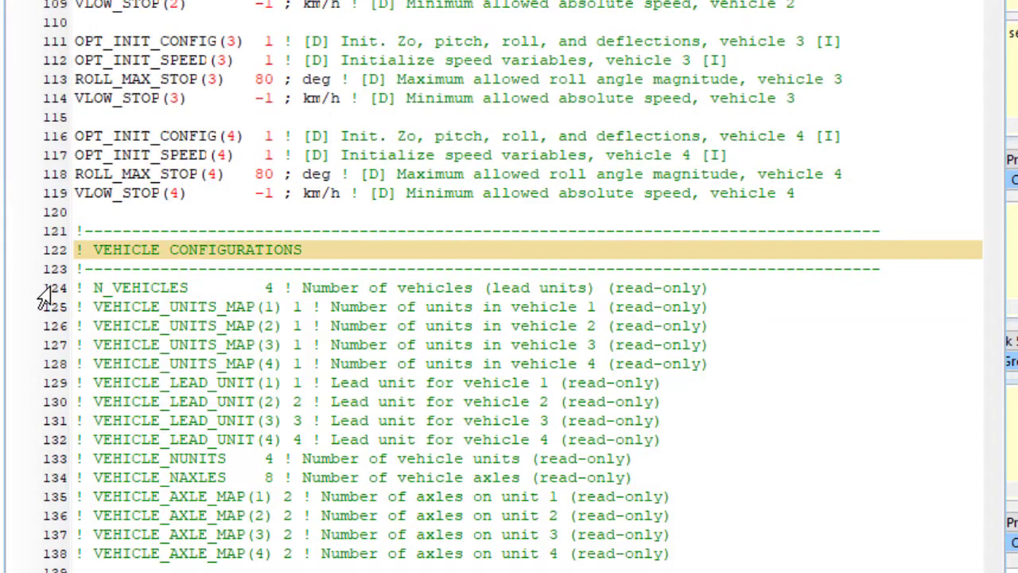
double_click(111, 288)
key(ctrl+Home)
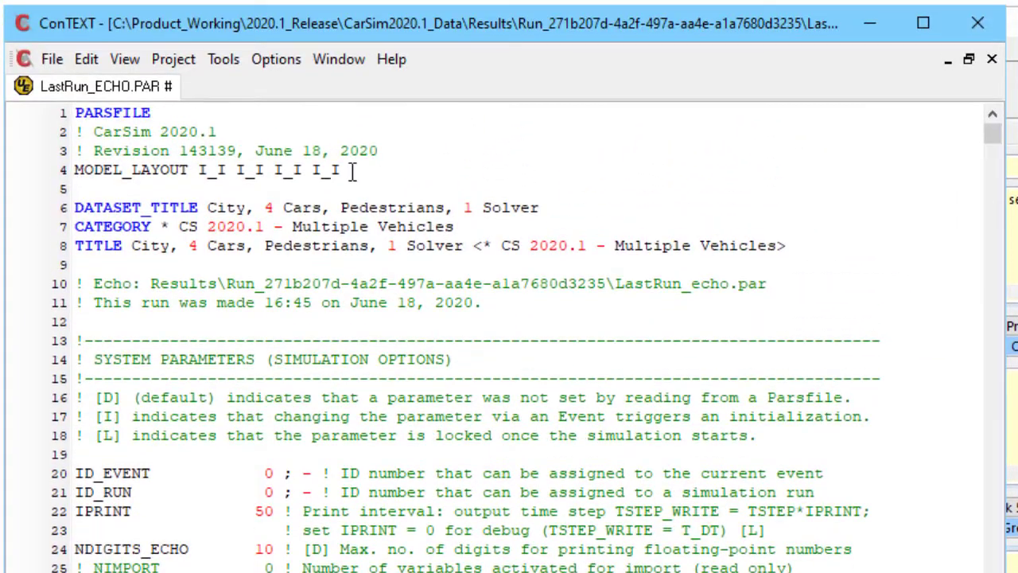
drag(343, 116, 198, 116)
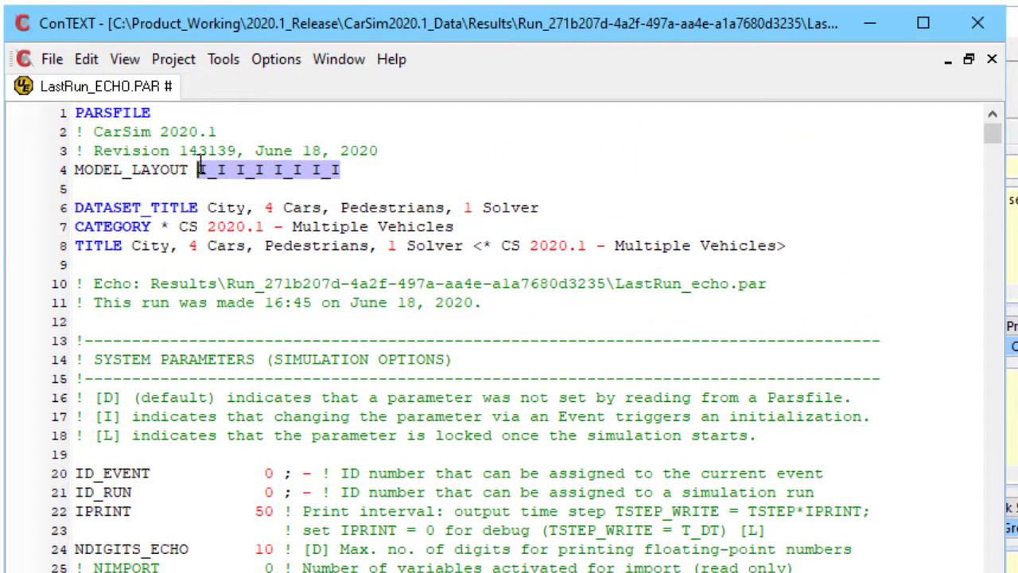
Examine the individual vehicle codes in the MODEL_LAYOUT line of LastRun_ECHO.PAR
click(198, 169)
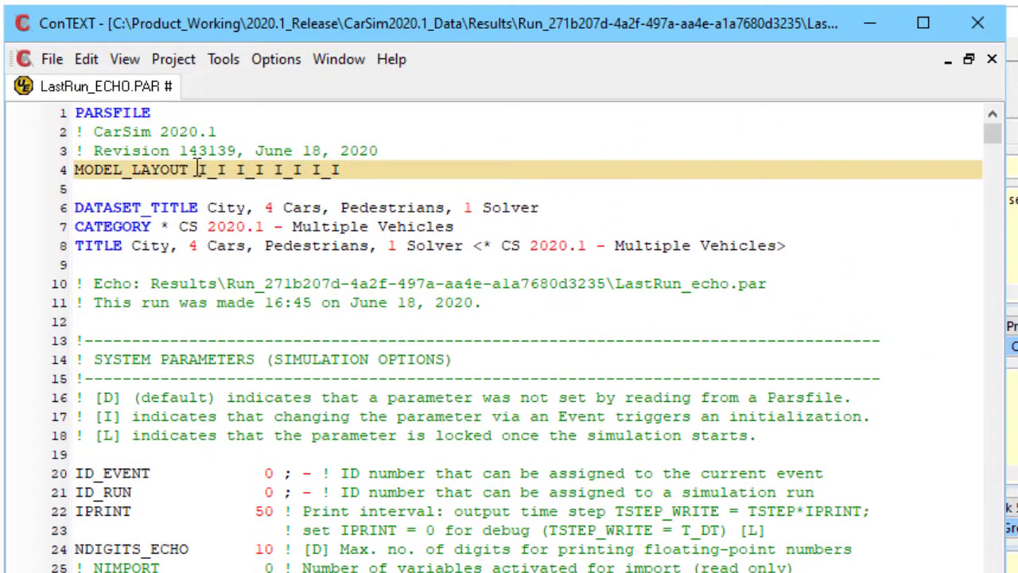
click(208, 170)
click(226, 170)
drag(237, 169, 311, 169)
Examine the parameters listed for each vehicle's lead unit in the VEHICLE and SPRUNG MASSES sections of the echo file
scroll(836, 161, down, 20)
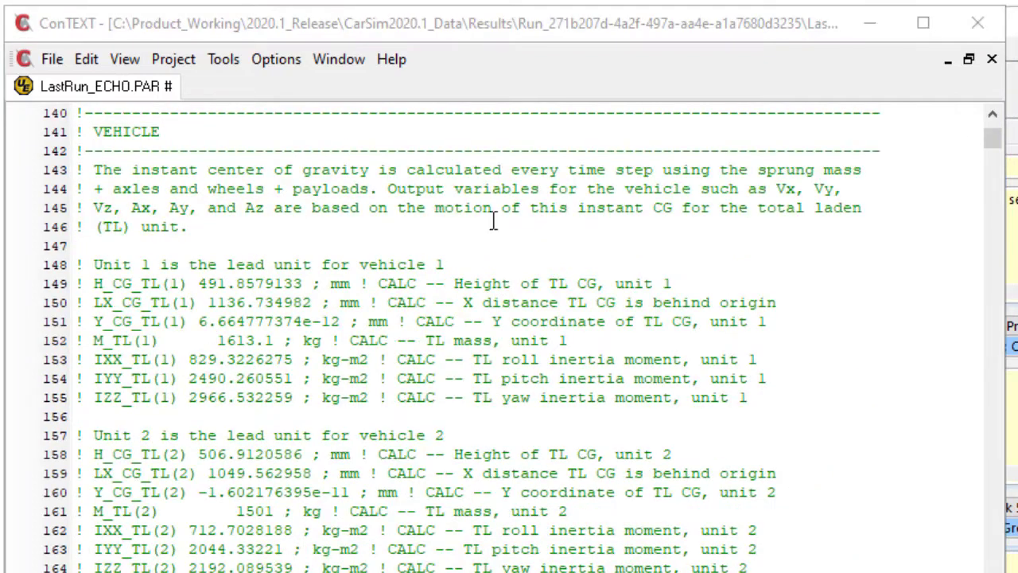
click(474, 207)
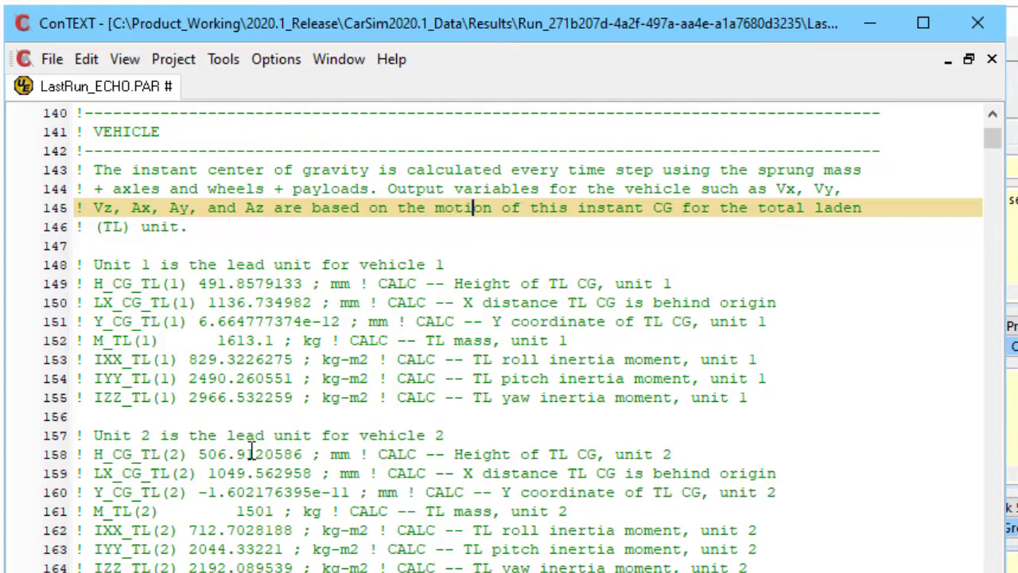
scroll(253, 463, down, 13)
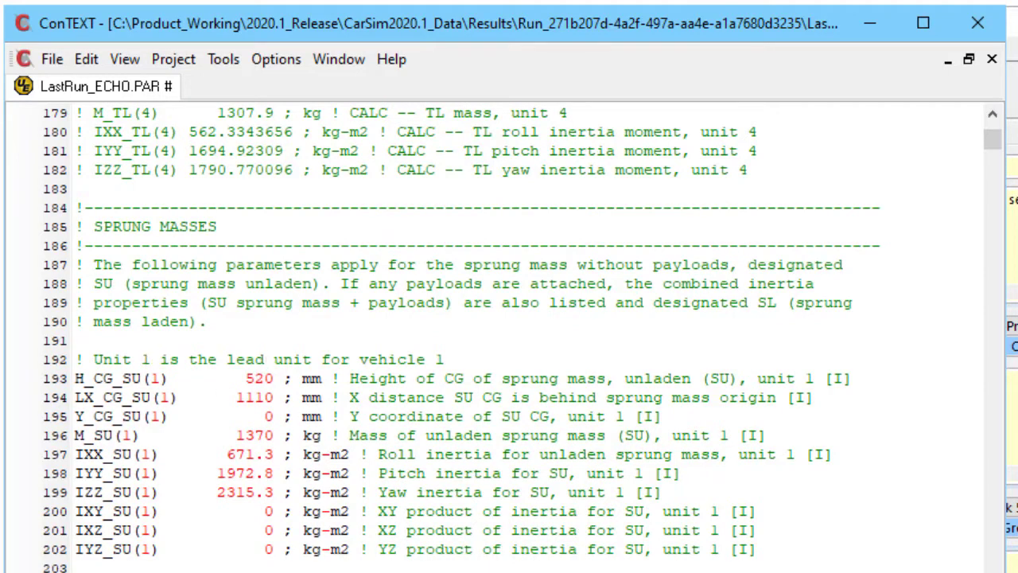
scroll(509, 334, down, 3)
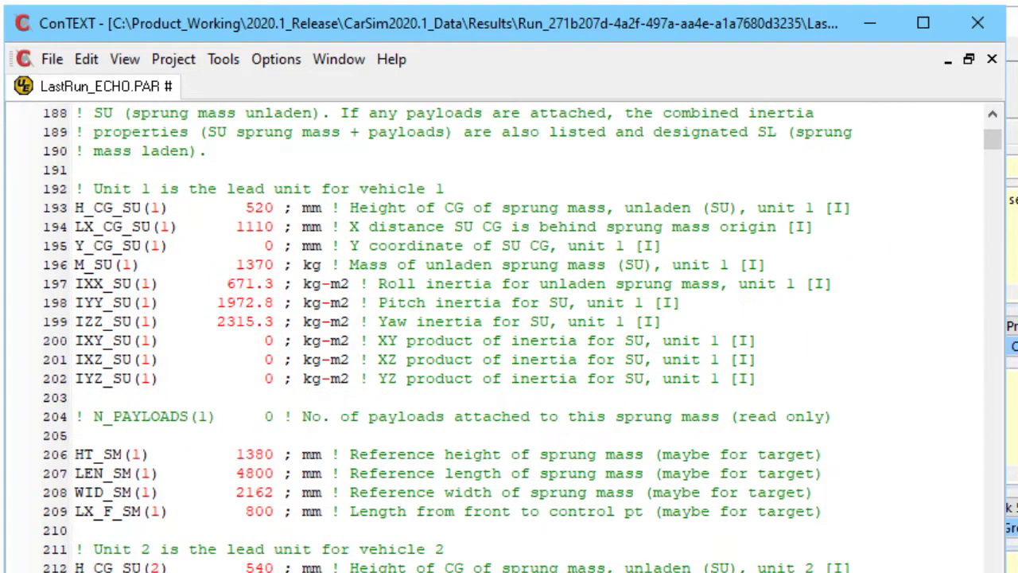
click(209, 547)
scroll(210, 541, down, 4)
Switch back to CarSim and review the City (4 Cars) dataset's layout code and its linked Vehicle 1 (Blue), Group
key(alt+Tab)
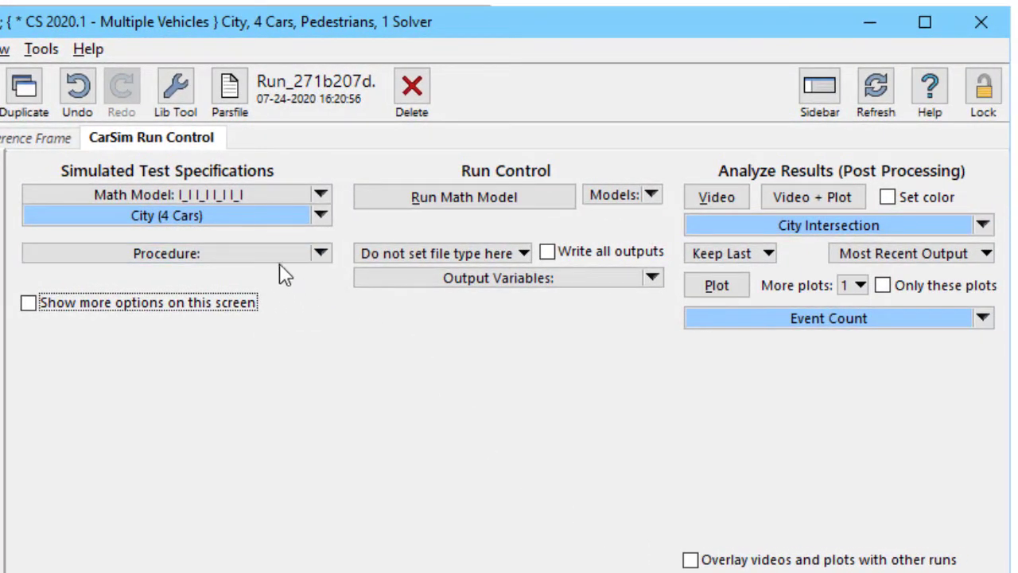
click(271, 217)
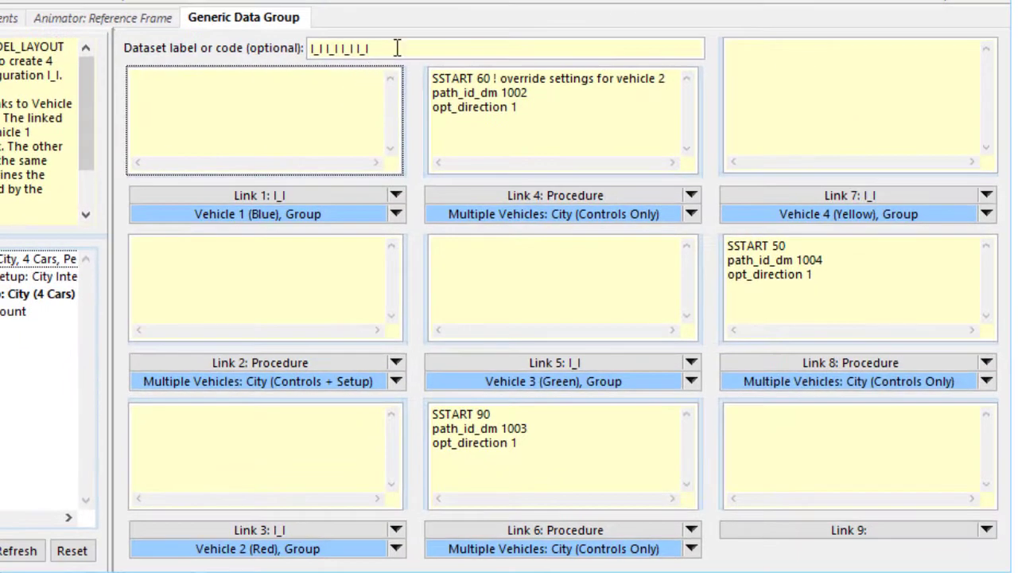
click(397, 48)
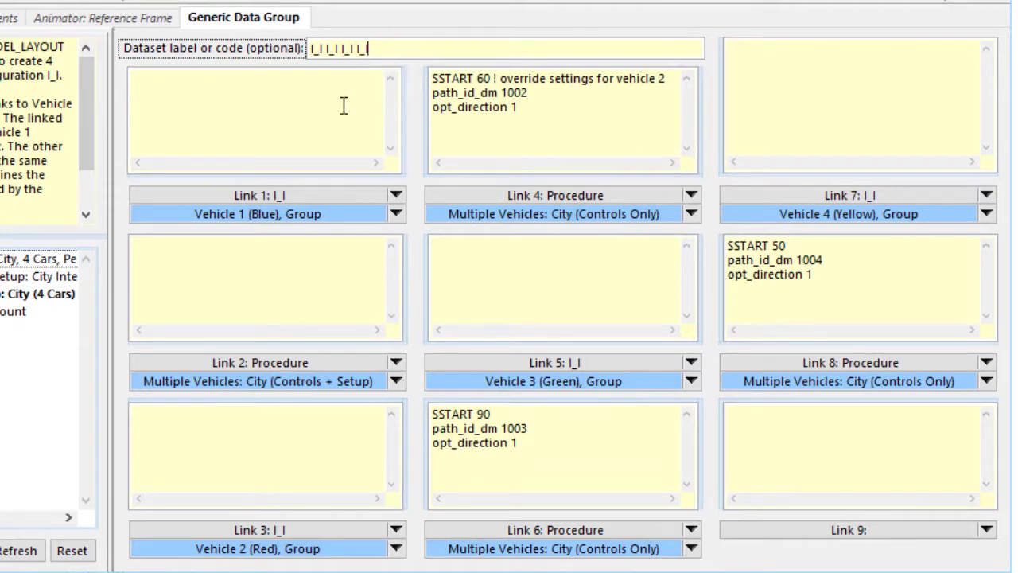
click(305, 215)
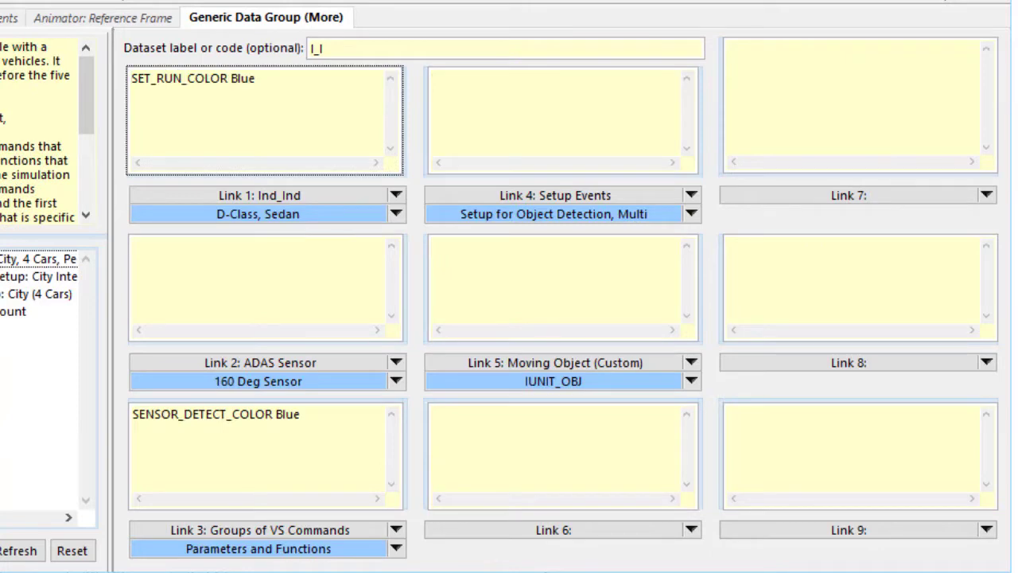
key(alt+Left)
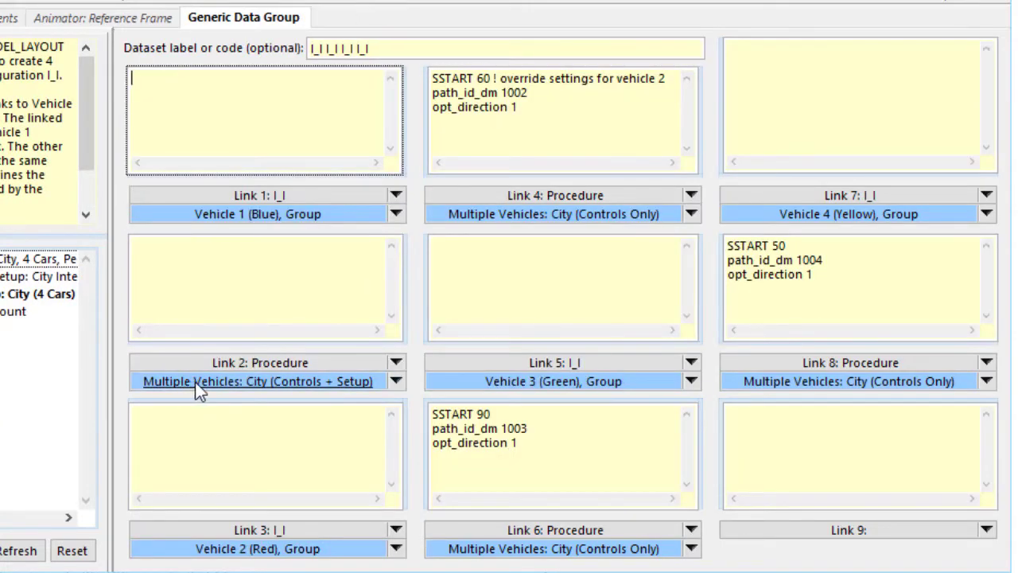
Review the linked procedures Multiple Vehicles: City (Controls + Setup) and Multiple Vehicles: City (Controls Only)
click(279, 384)
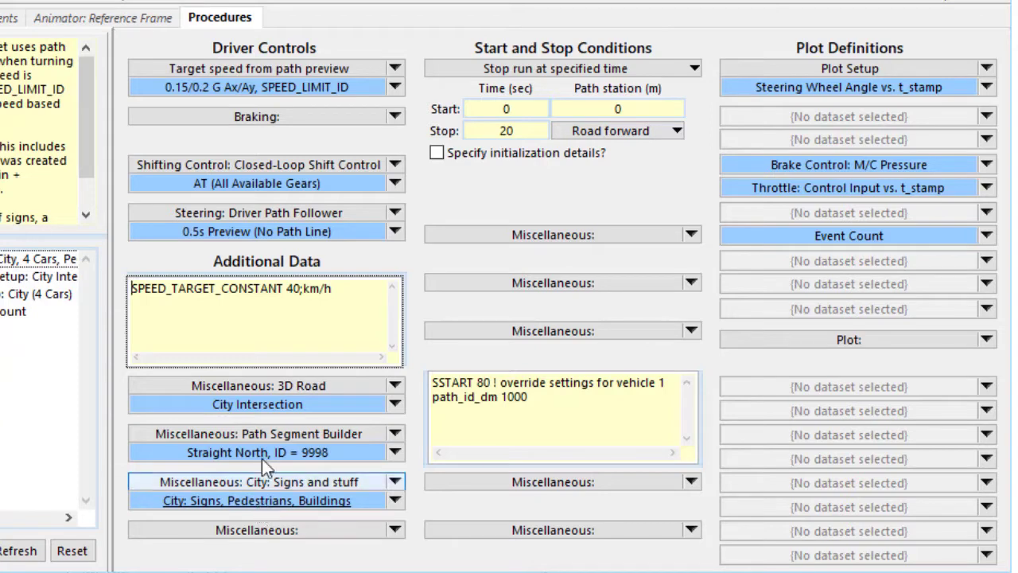
key(alt+Left)
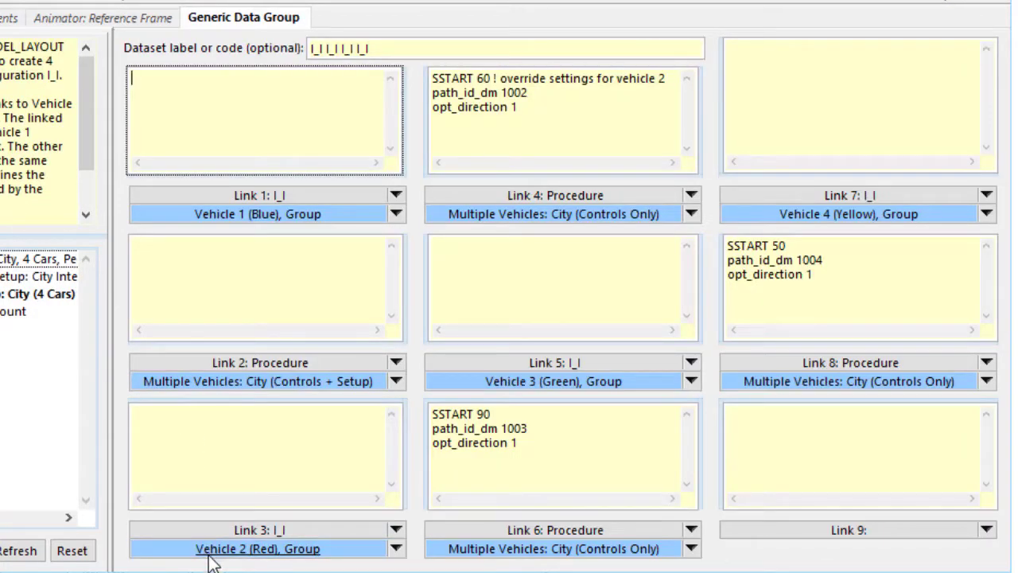
click(548, 216)
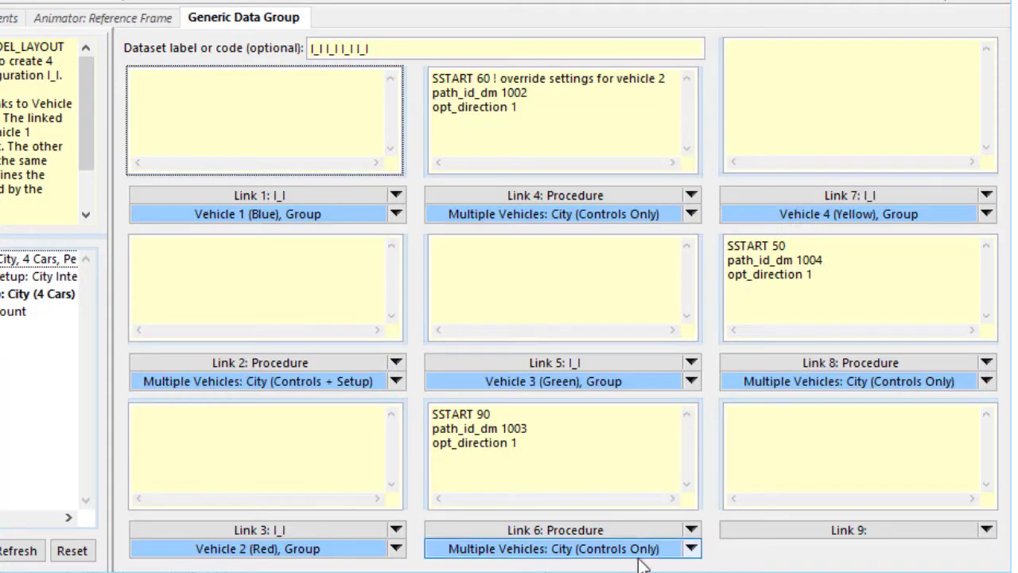
Inspect the D-Class, Sedan, 160 Deg Sensor and IUNIT_OBJ moving object datasets linked in Vehicle 1 (Blue), Group
click(362, 337)
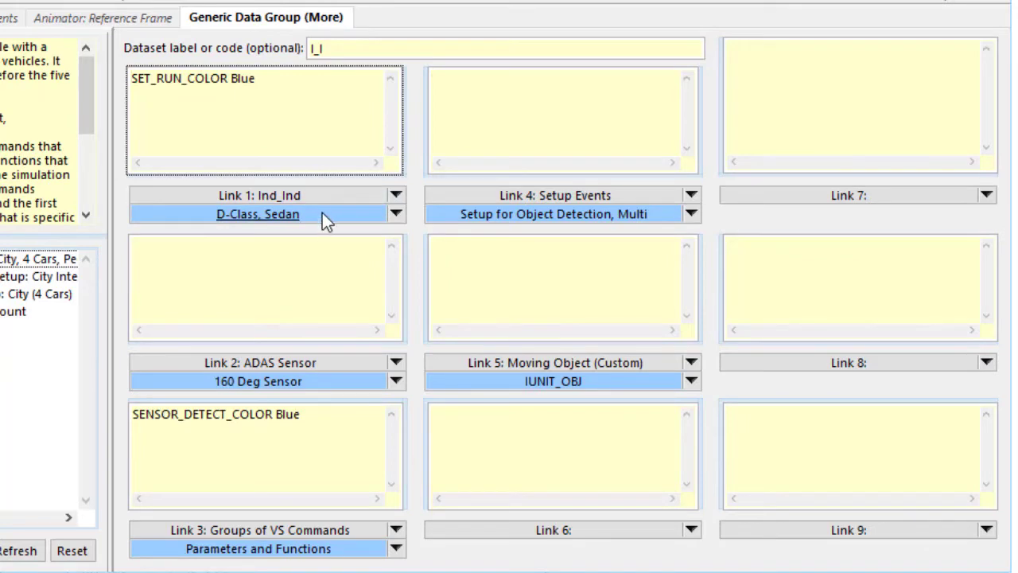
click(322, 214)
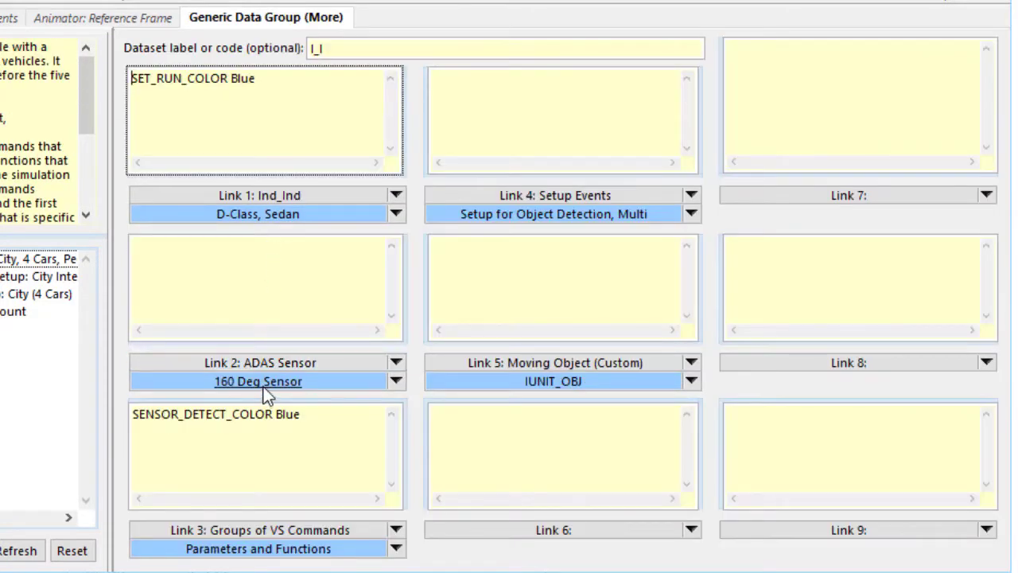
click(264, 383)
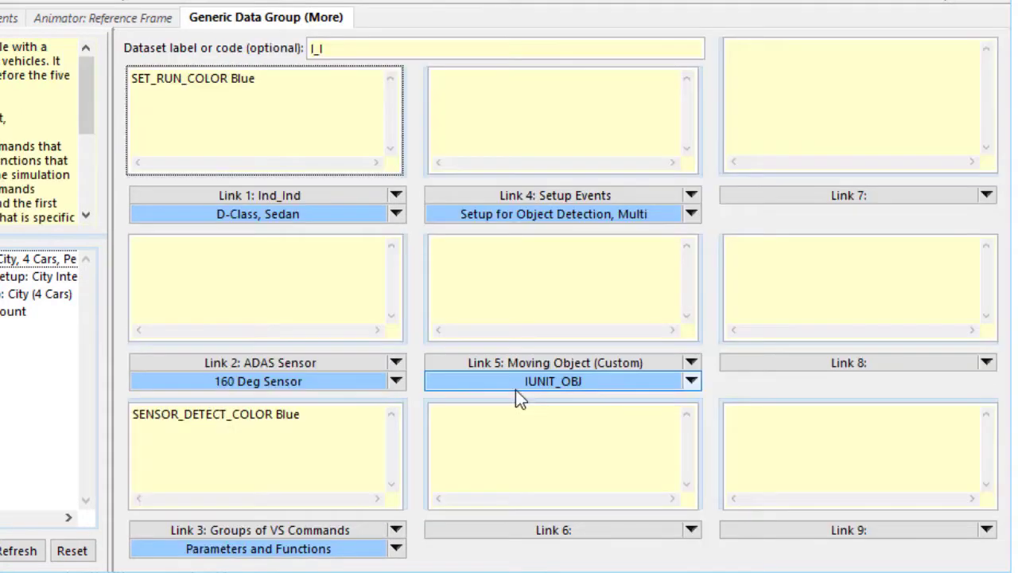
click(515, 382)
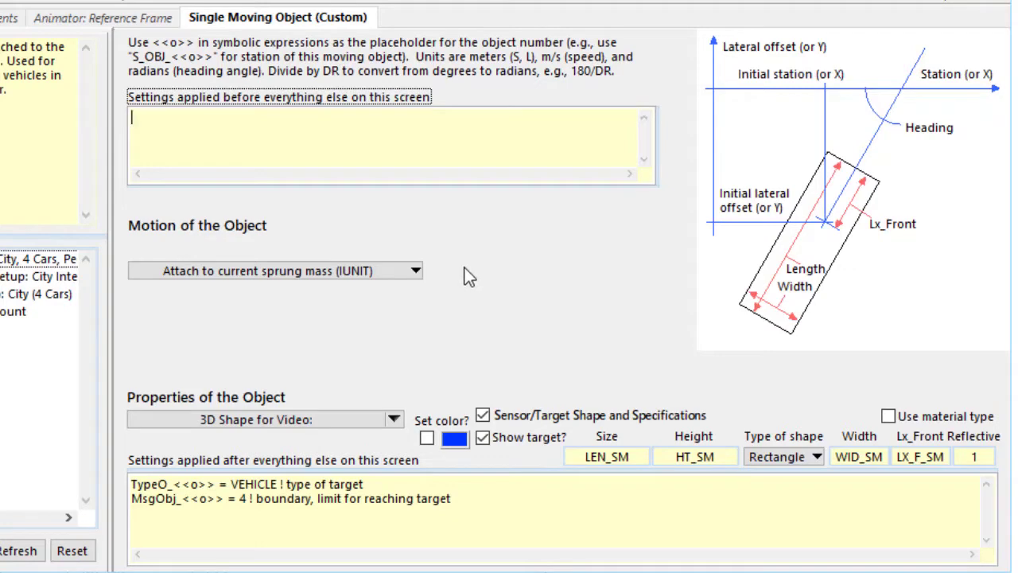
click(469, 497)
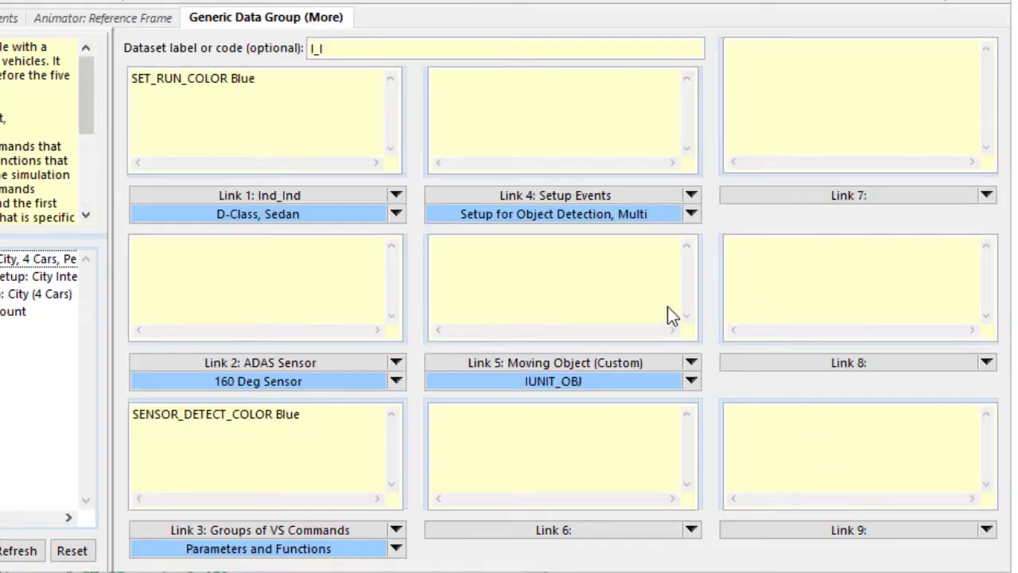
Examine the VS Commands in the Setup for Object Detection, Multi dataset linked from the Vehicle 1 group
click(628, 214)
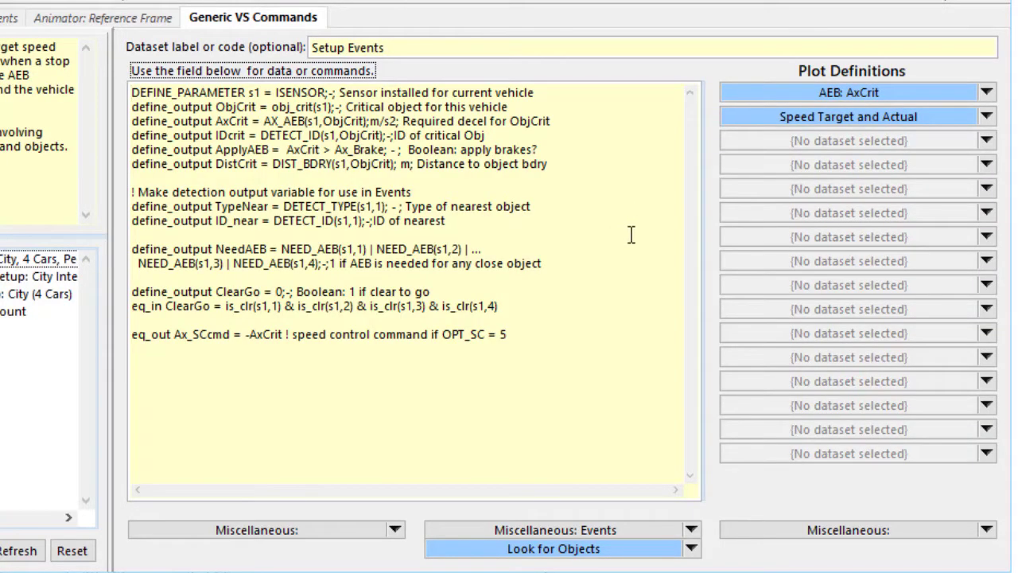
click(586, 333)
drag(586, 333, 159, 67)
click(200, 140)
Open the Look for Objects events dataset and review its vehicle number setting and the IVEHICLE group ID for pending events
click(468, 550)
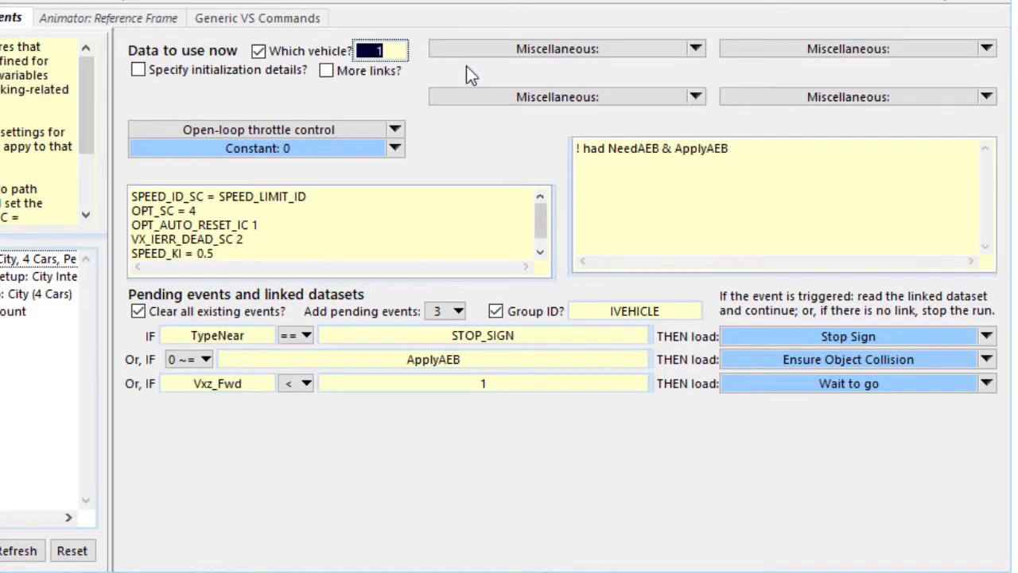
text(1)
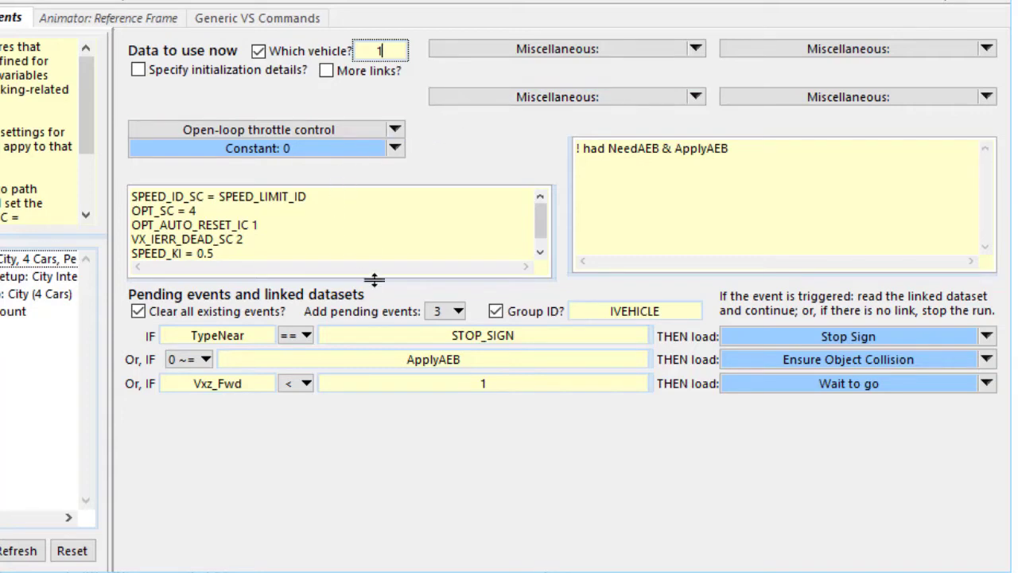
click(662, 310)
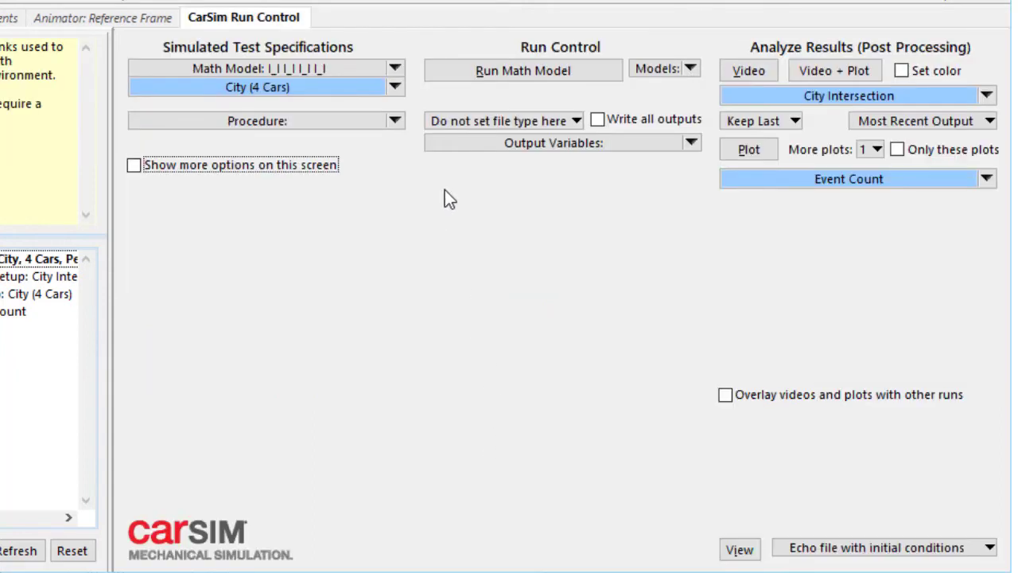
Run the math model for City, 4 Cars, Pedestrians, 1 Solver and view the log file of parsfiles and events
click(569, 72)
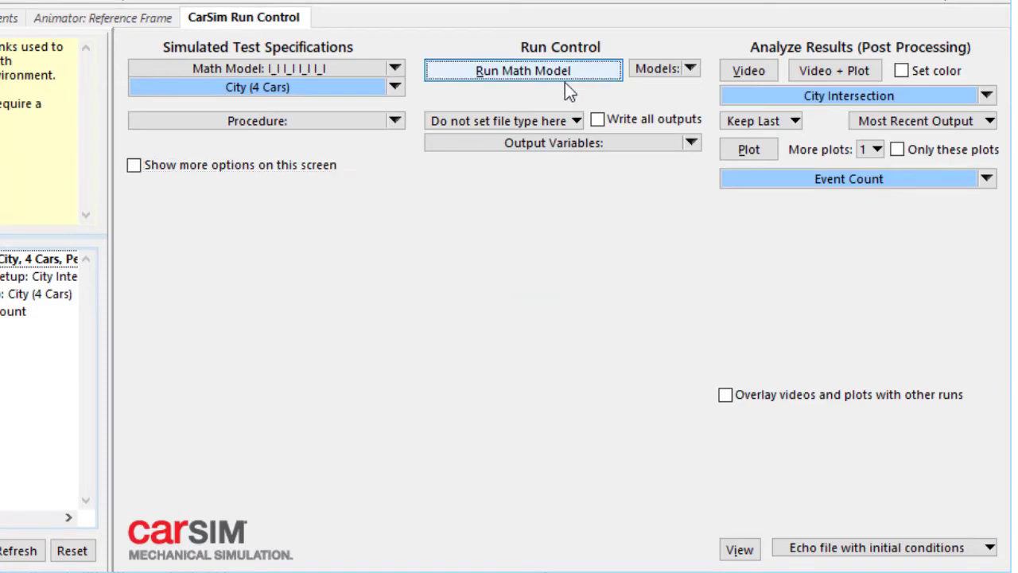
click(873, 548)
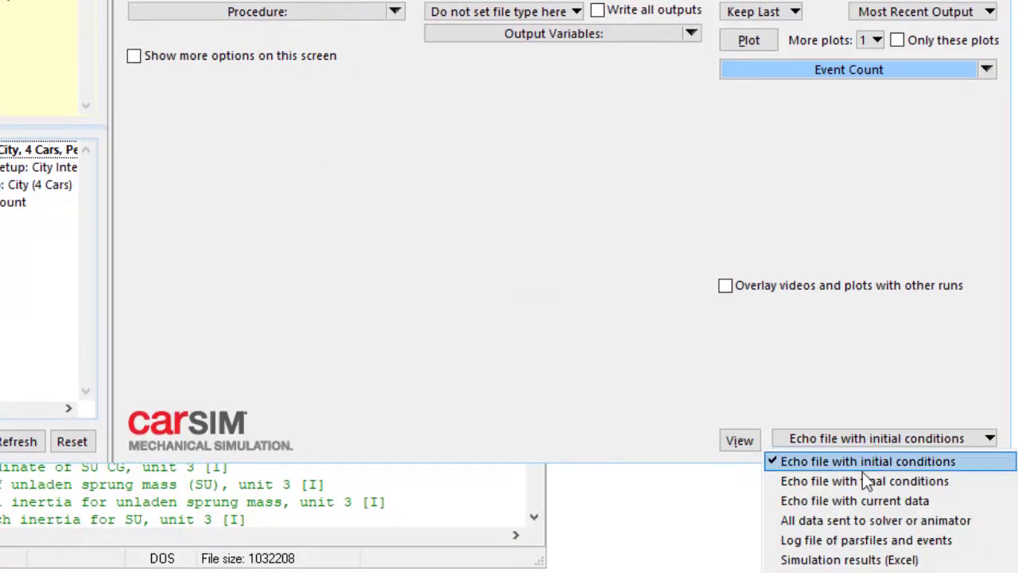
click(861, 540)
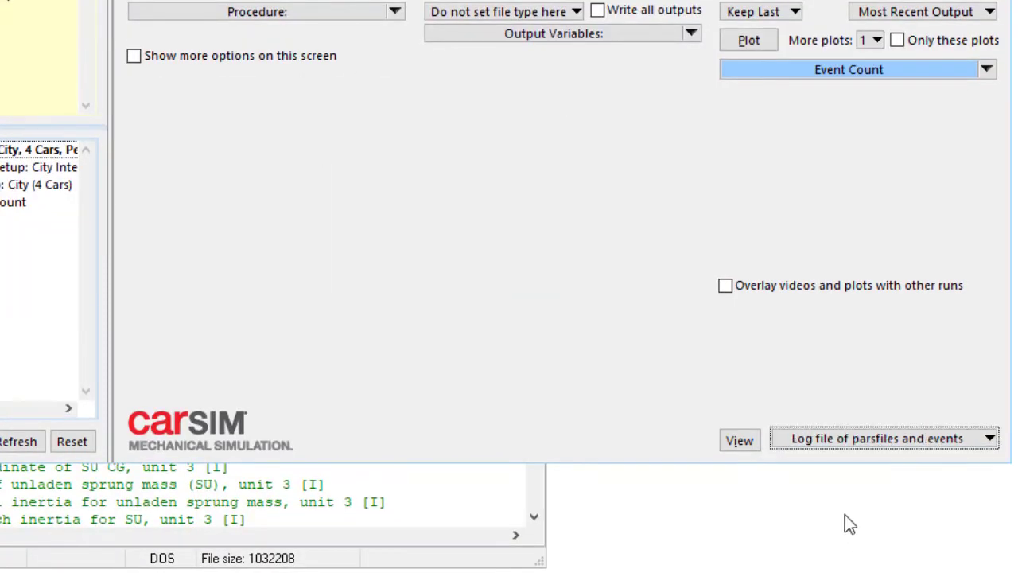
click(739, 439)
drag(916, 8, 921, 517)
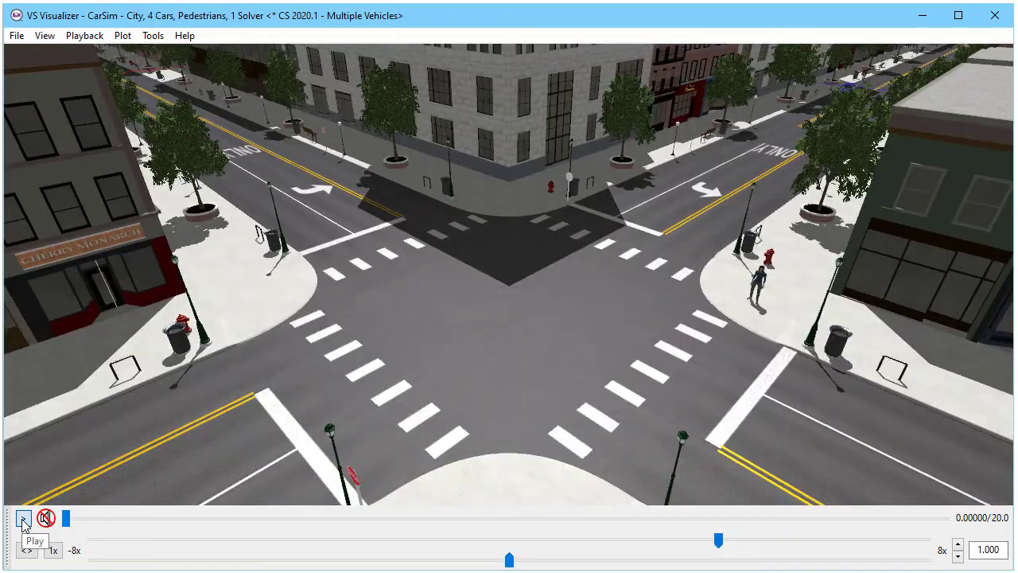
Play the City, 4 Cars, Pedestrians, 1 Solver animation in VS Visualizer from the start
click(23, 519)
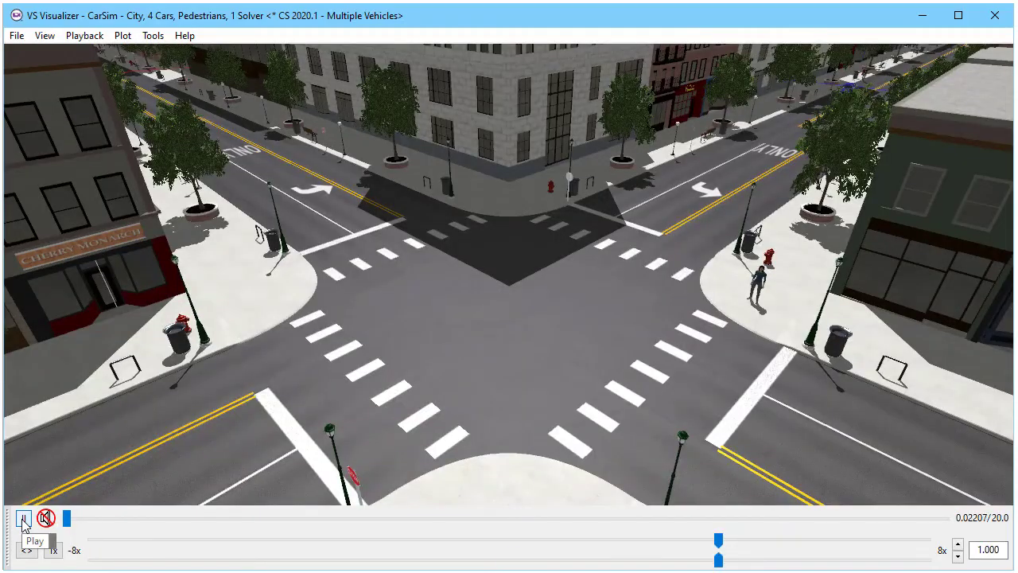